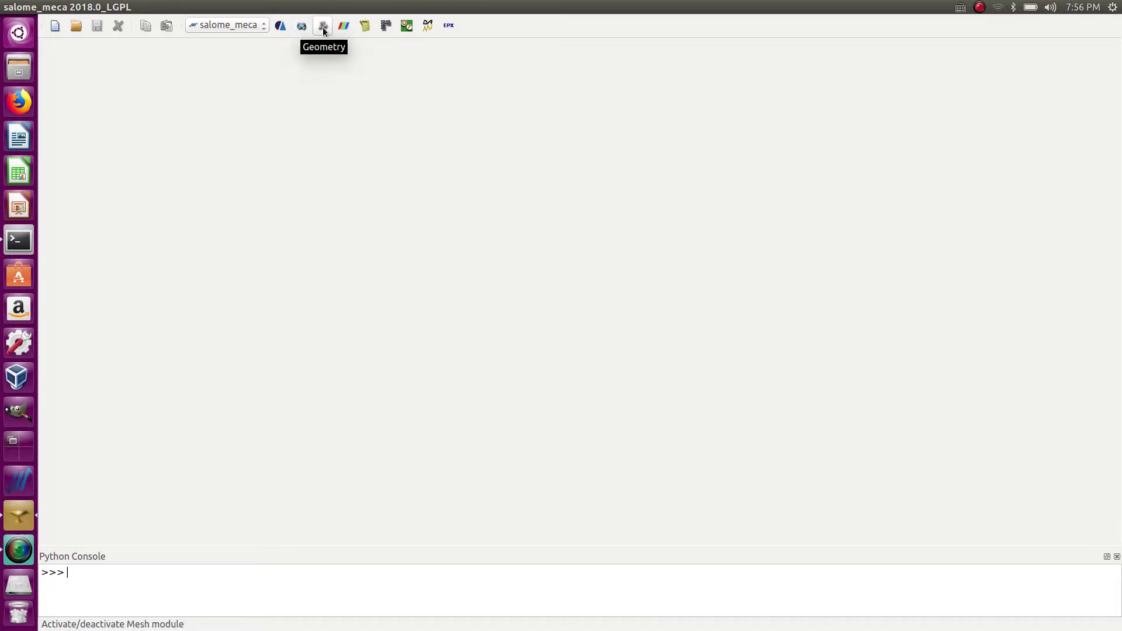
# Activate the Geometry module with a new study and expand the Geometry entry in the object tree.
pyautogui.click(301, 26)
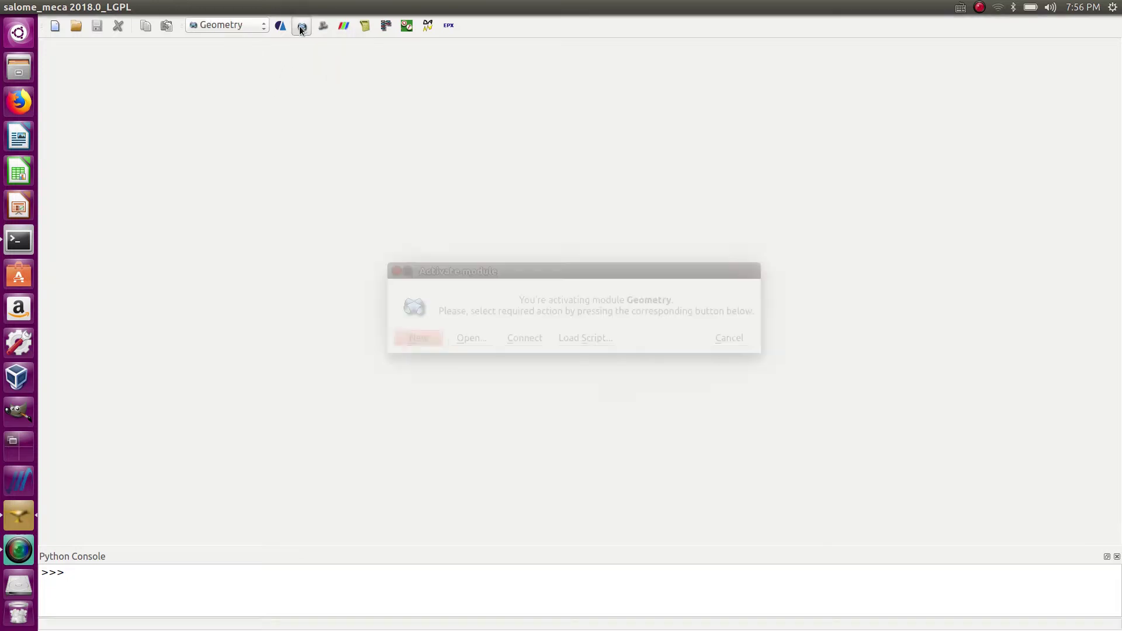
pyautogui.click(417, 338)
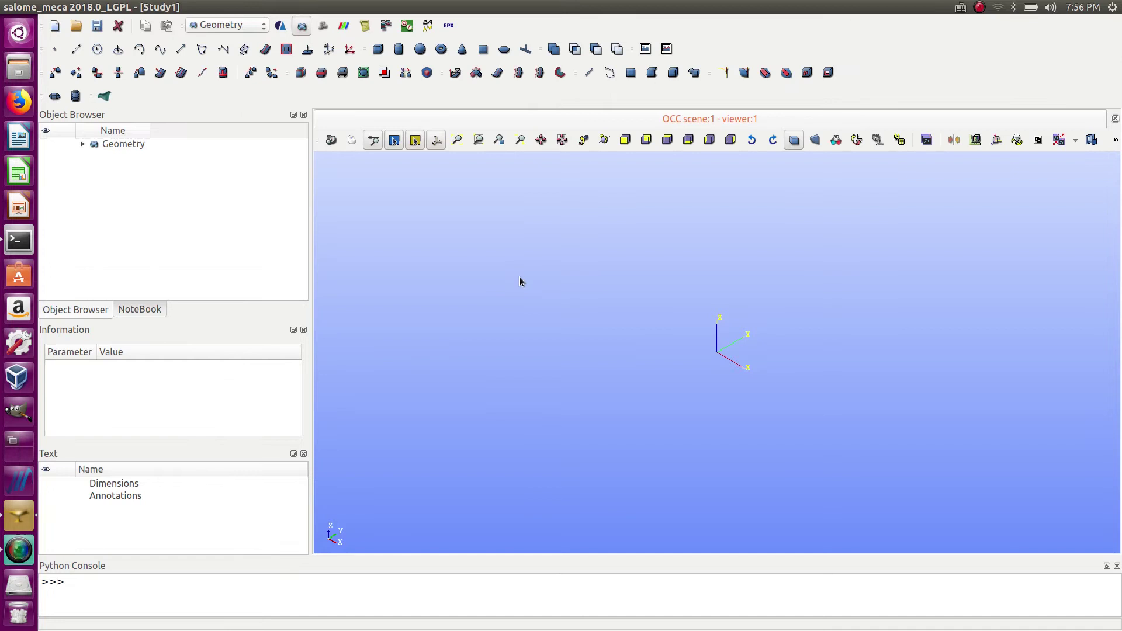
pyautogui.click(83, 144)
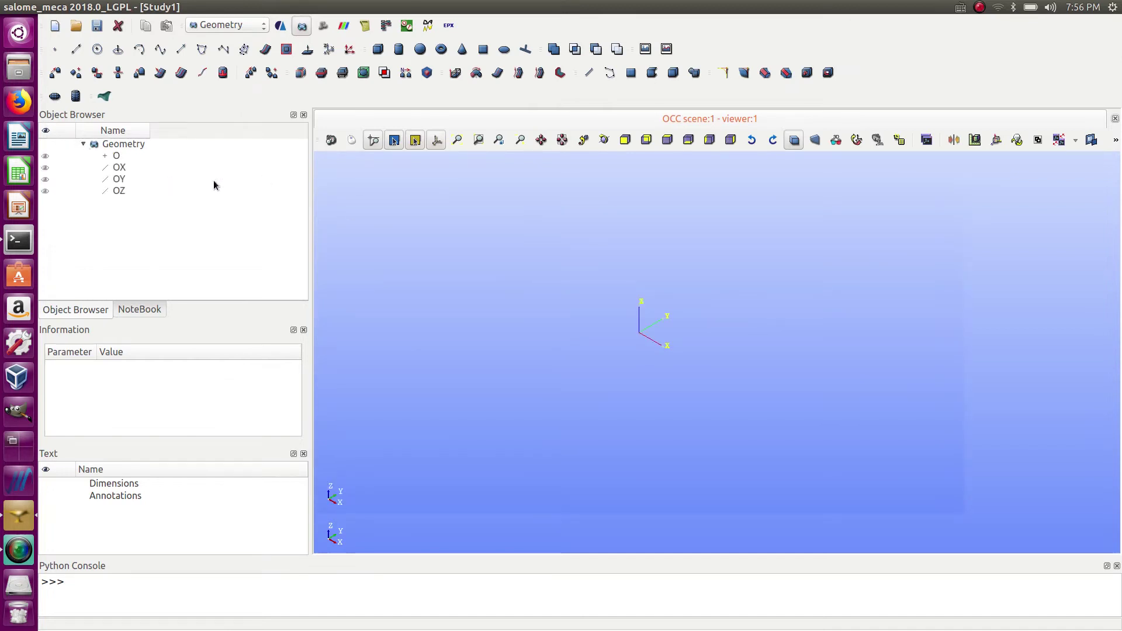
# Examine the export file formats offered by the Geometry module and by the Mesh module.
pyautogui.moveTo(57, 3)
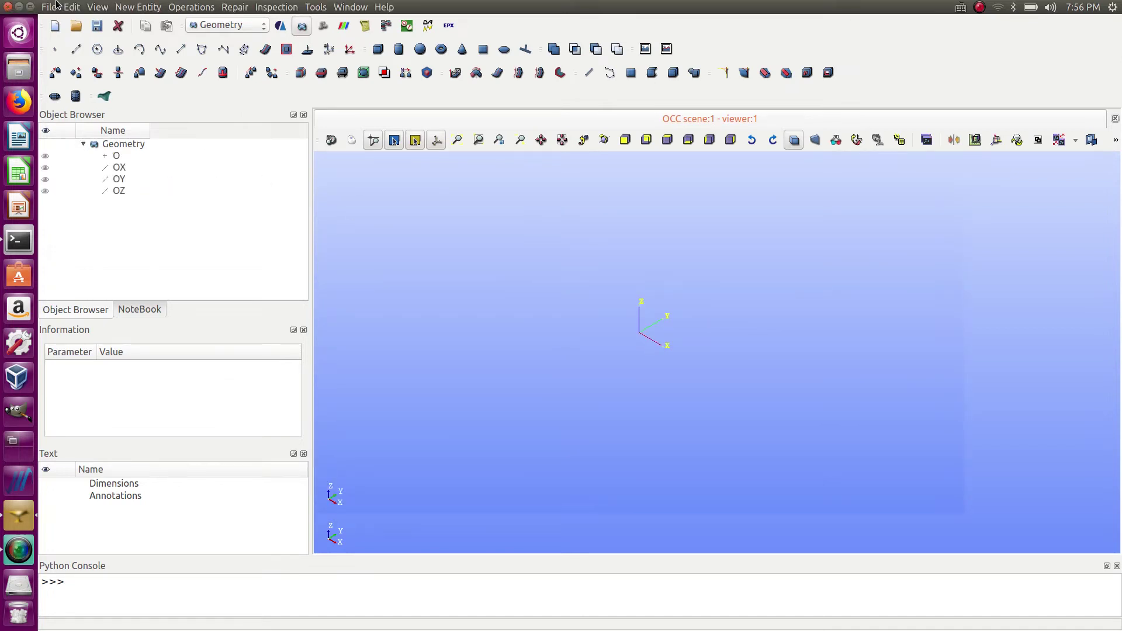
pyautogui.click(51, 7)
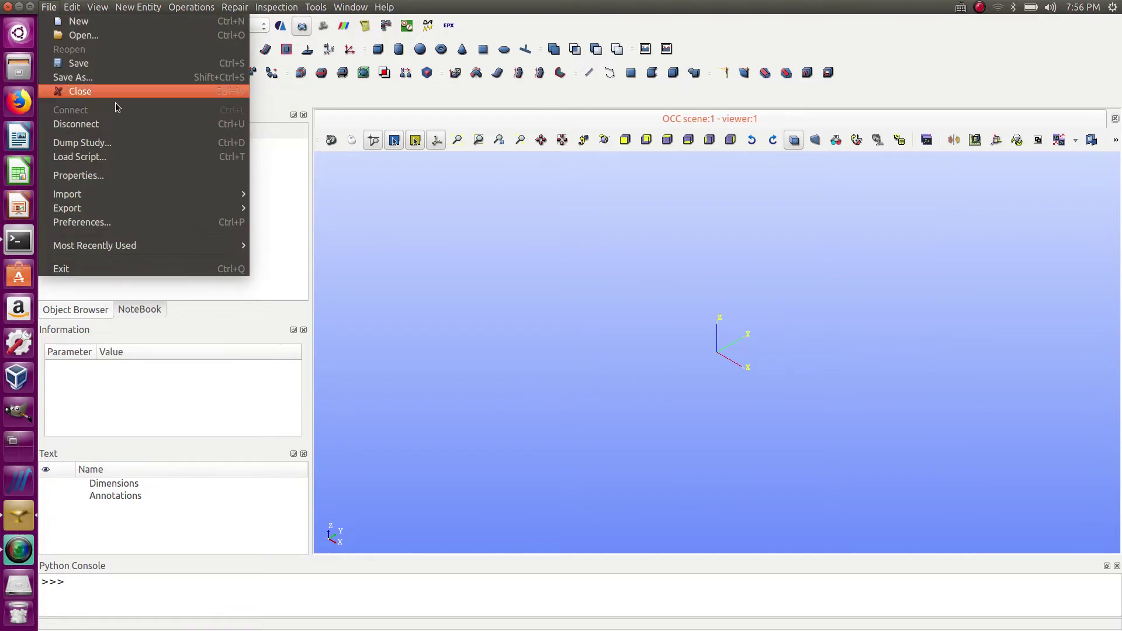
pyautogui.moveTo(170, 208)
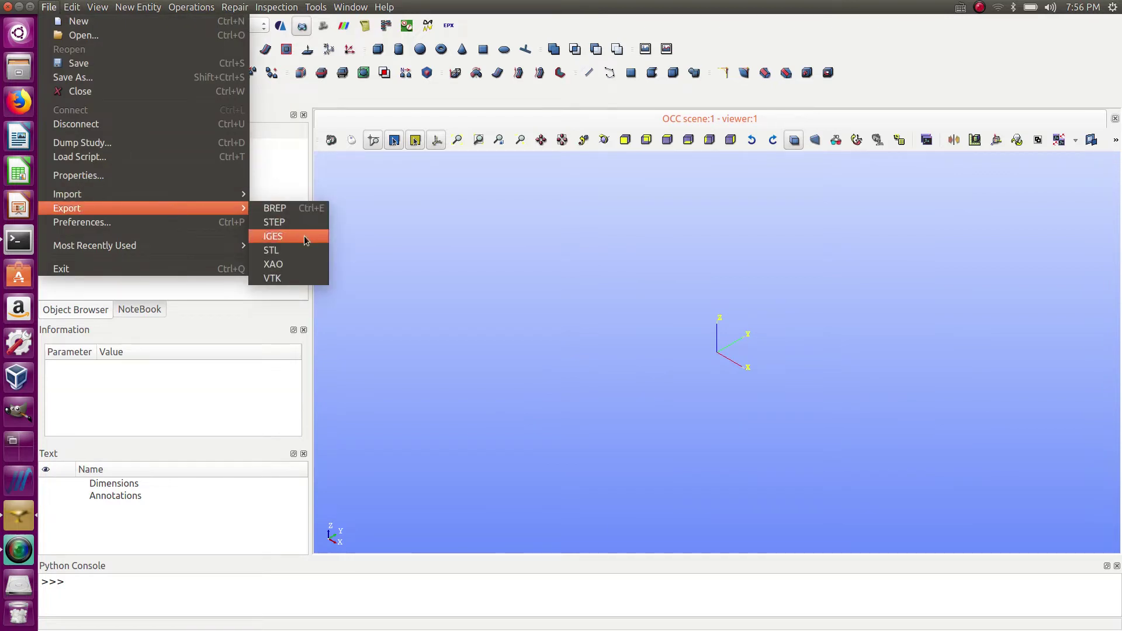
pyautogui.click(349, 191)
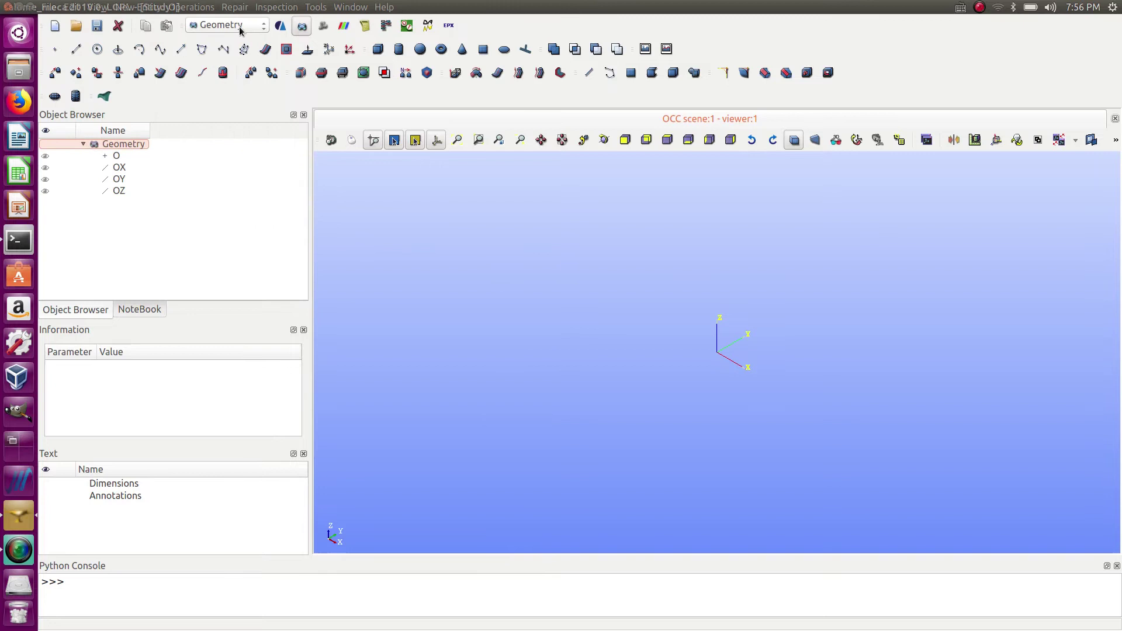
pyautogui.click(324, 25)
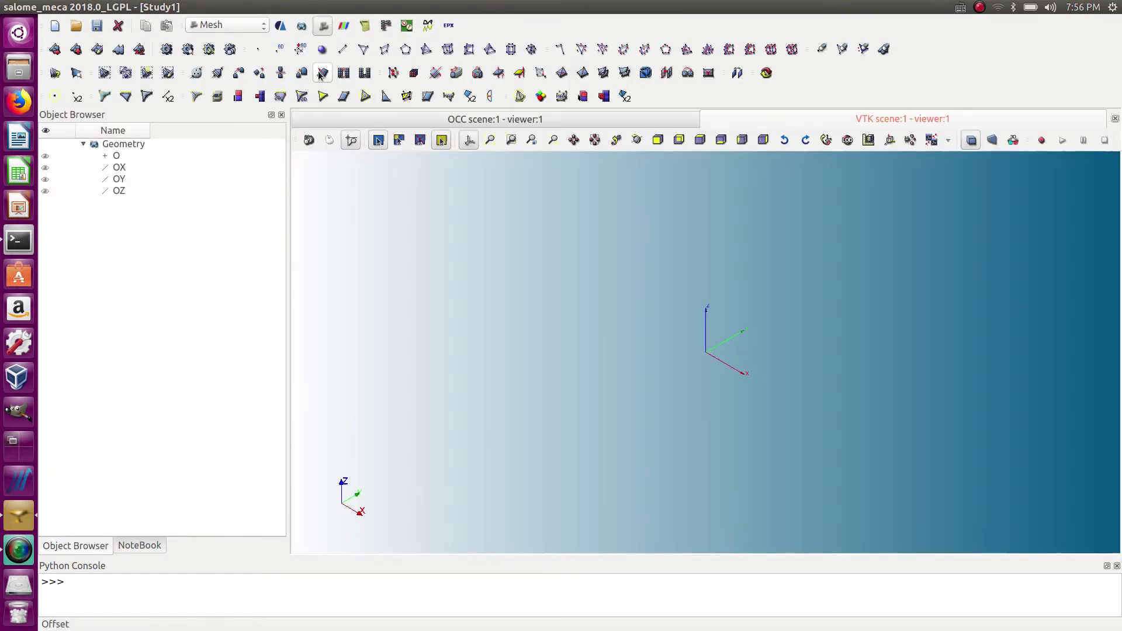
pyautogui.click(49, 6)
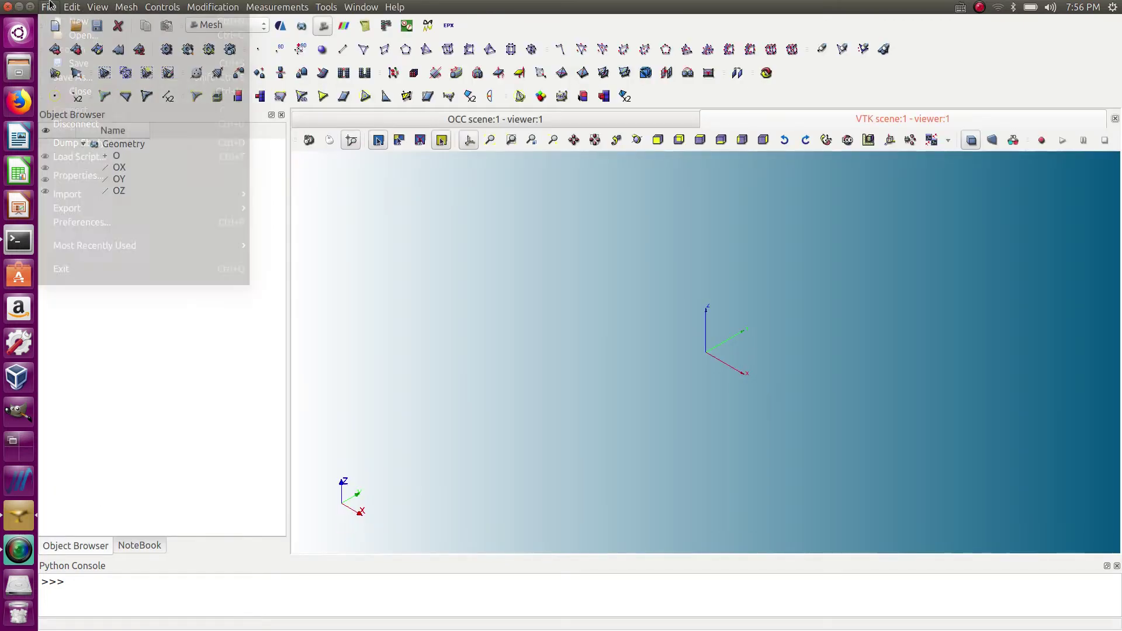
pyautogui.moveTo(145, 211)
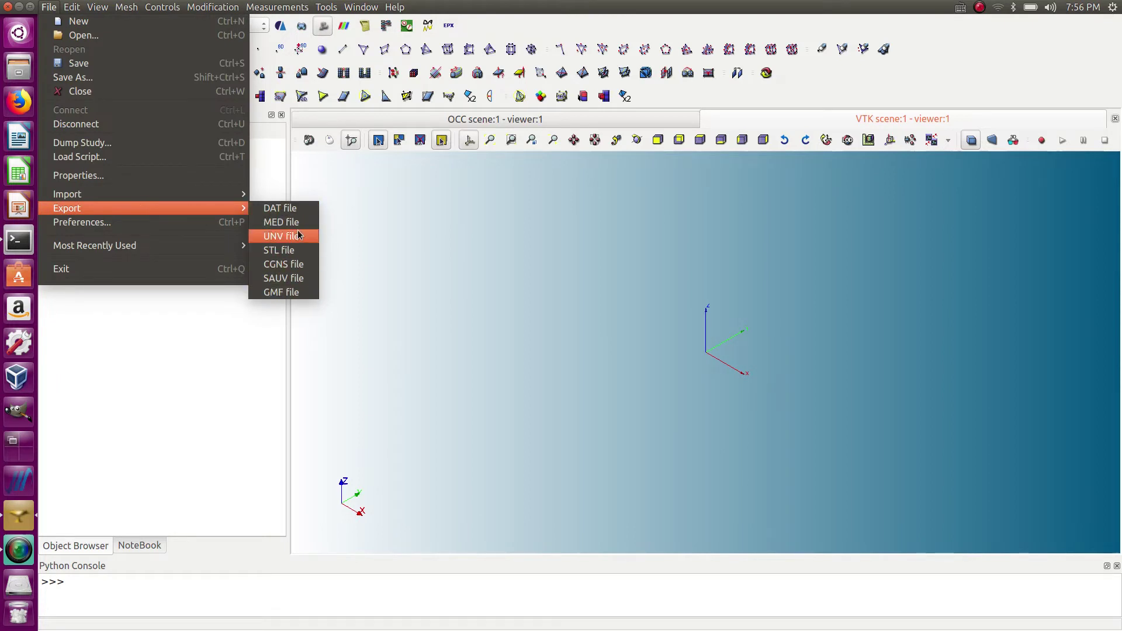
pyautogui.click(387, 300)
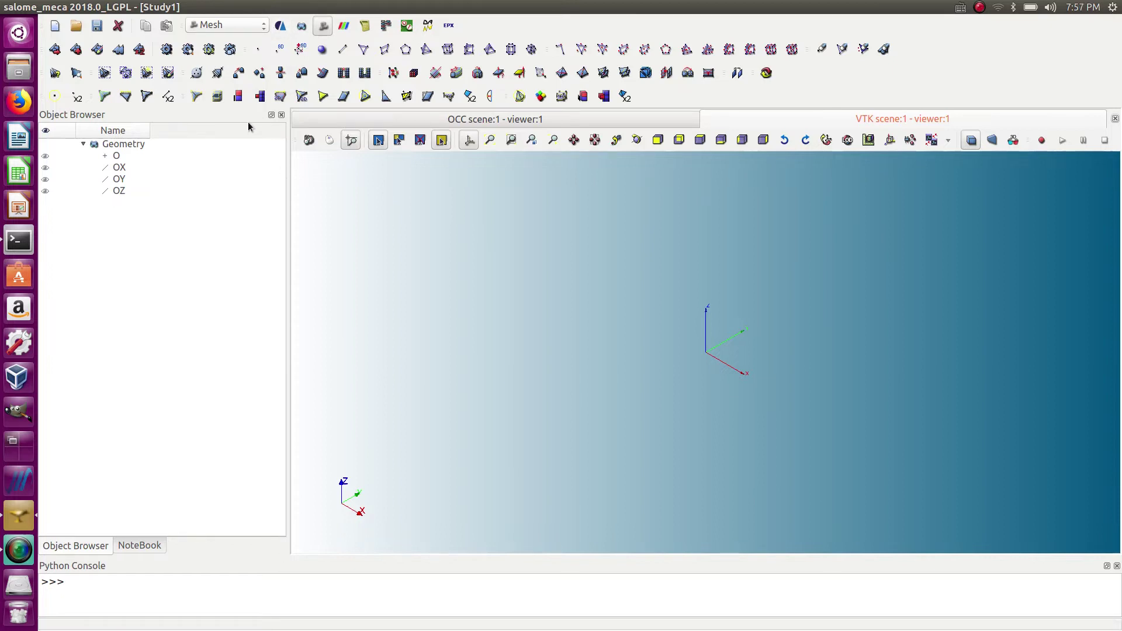
# Return to the Geometry module and create a rectangular face at the origin, height 100 and width 100, in the OXY orientation.
pyautogui.click(302, 26)
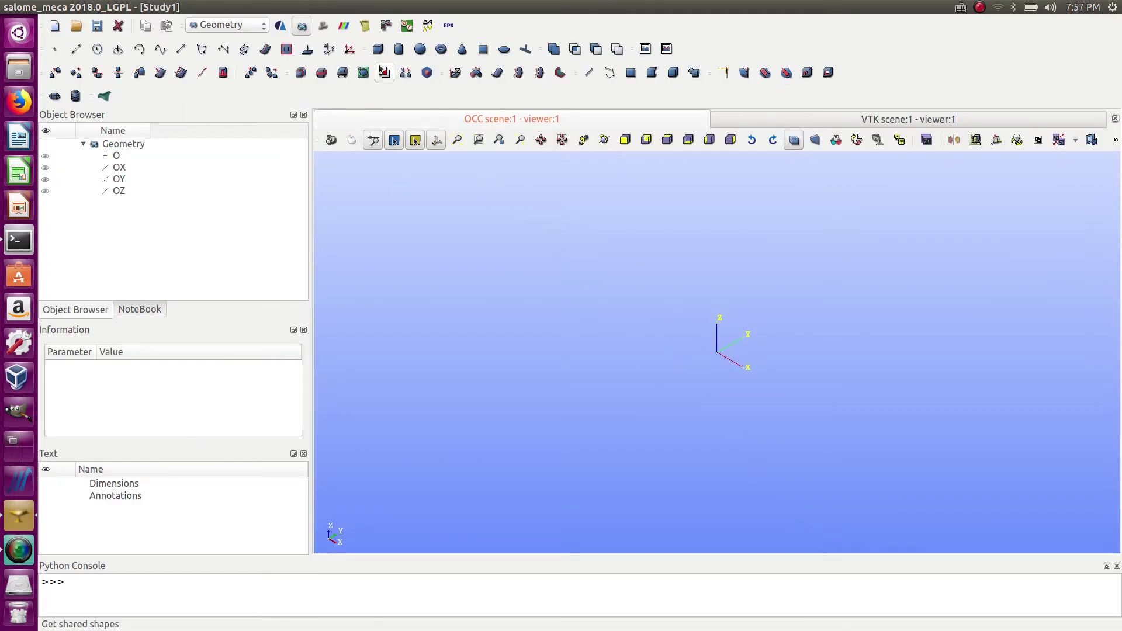
pyautogui.click(482, 49)
pyautogui.click(499, 413)
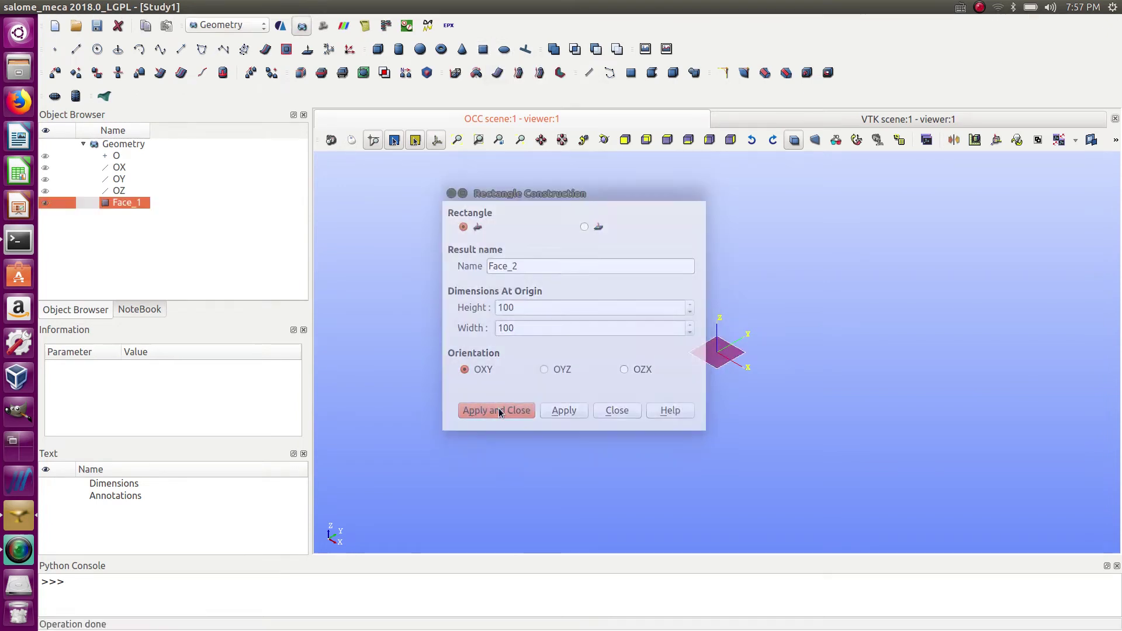
pyautogui.scroll(5, 712, 353)
pyautogui.scroll(-2, 712, 353)
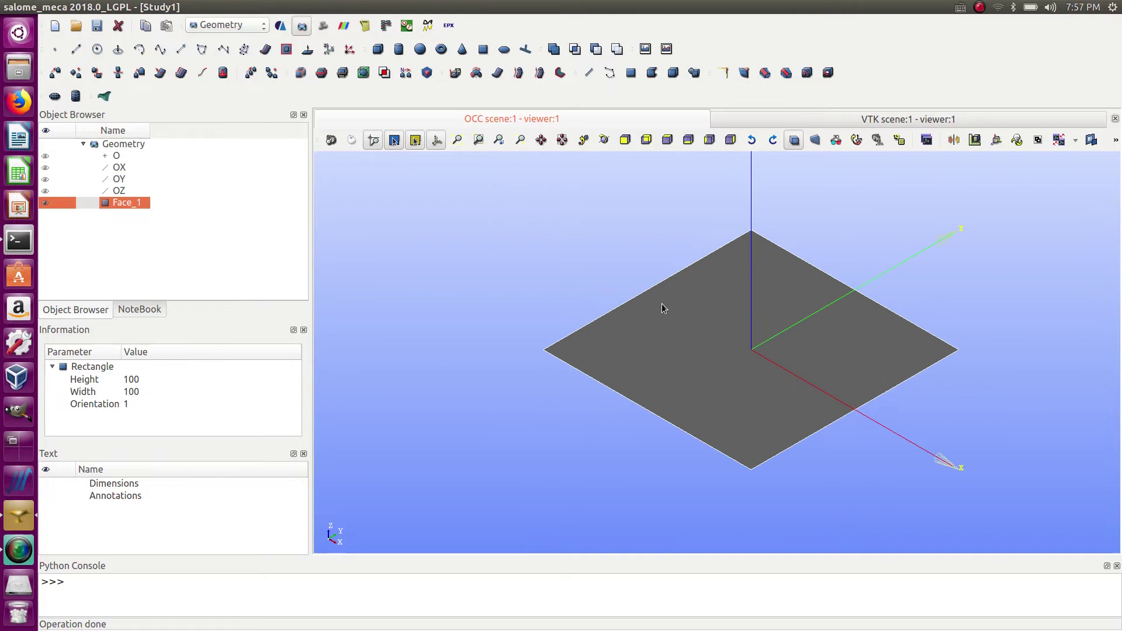
# Switch to the Mesh module and show the rectangular face in its 3D view.
pyautogui.click(323, 26)
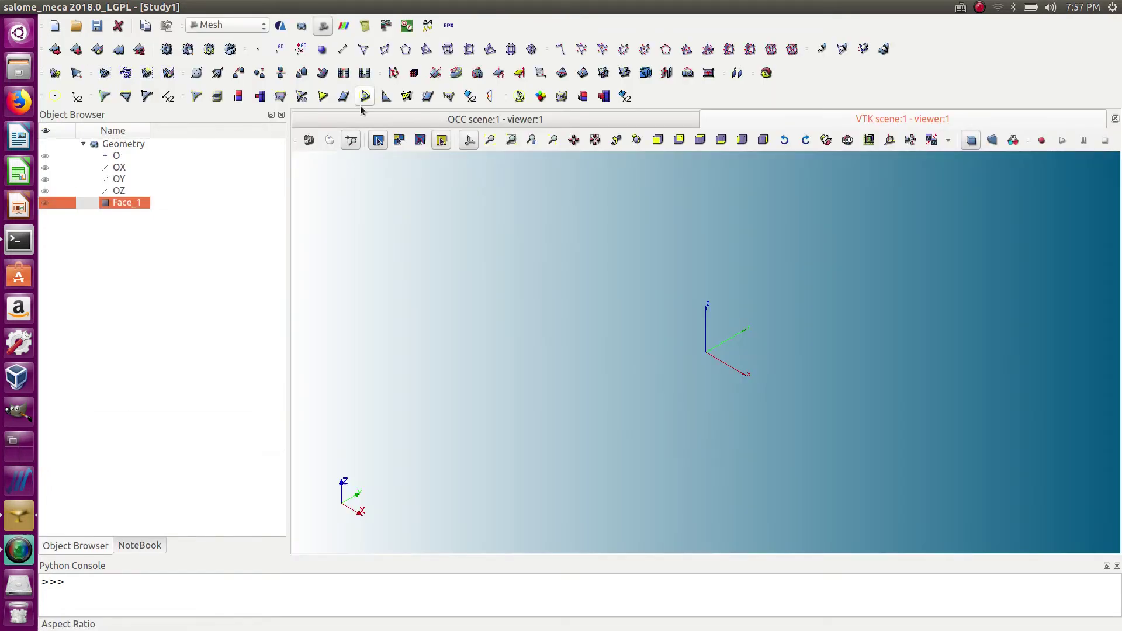
pyautogui.click(46, 203)
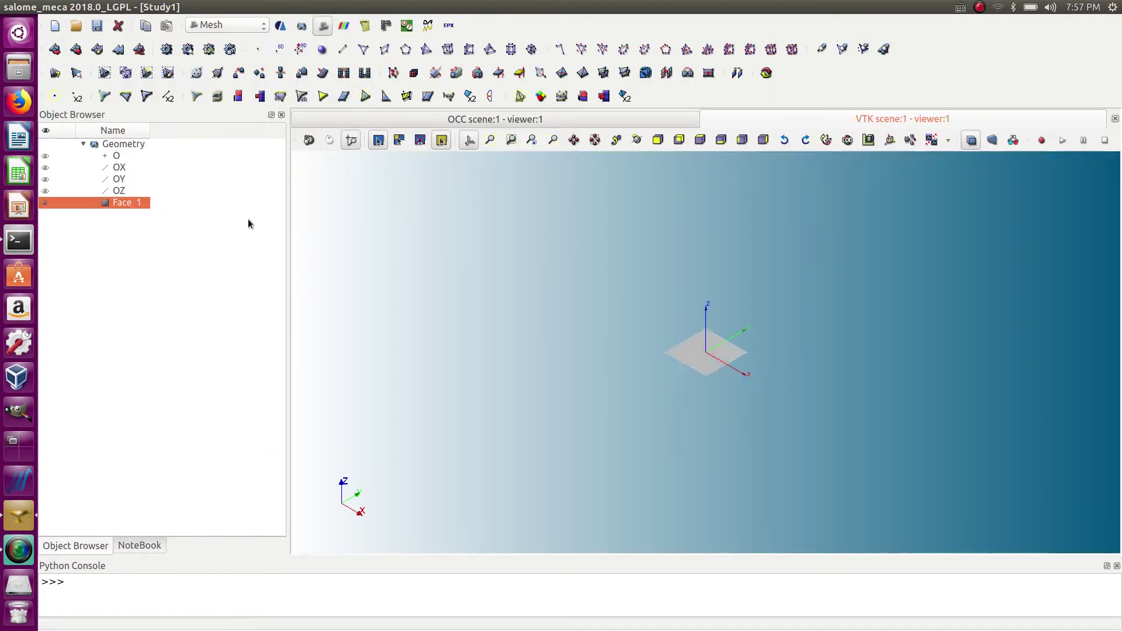
pyautogui.scroll(10, 712, 371)
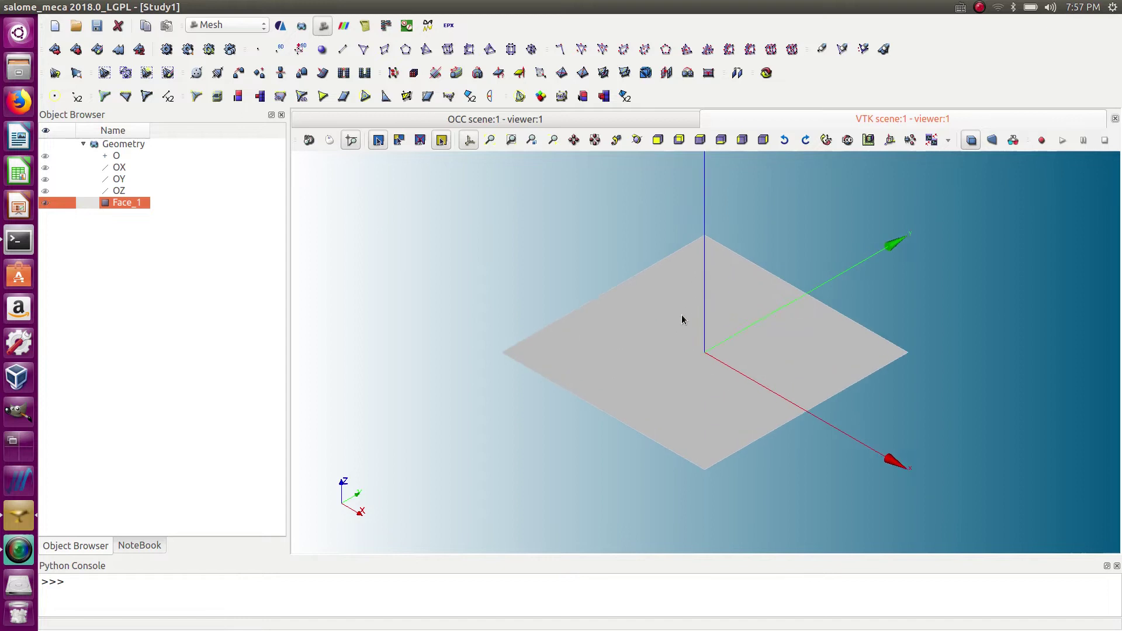
# Create a mesh on the rectangular face with 2D Automatic Quadrangulation, using 15 segments and equidistant distribution.
pyautogui.click(55, 49)
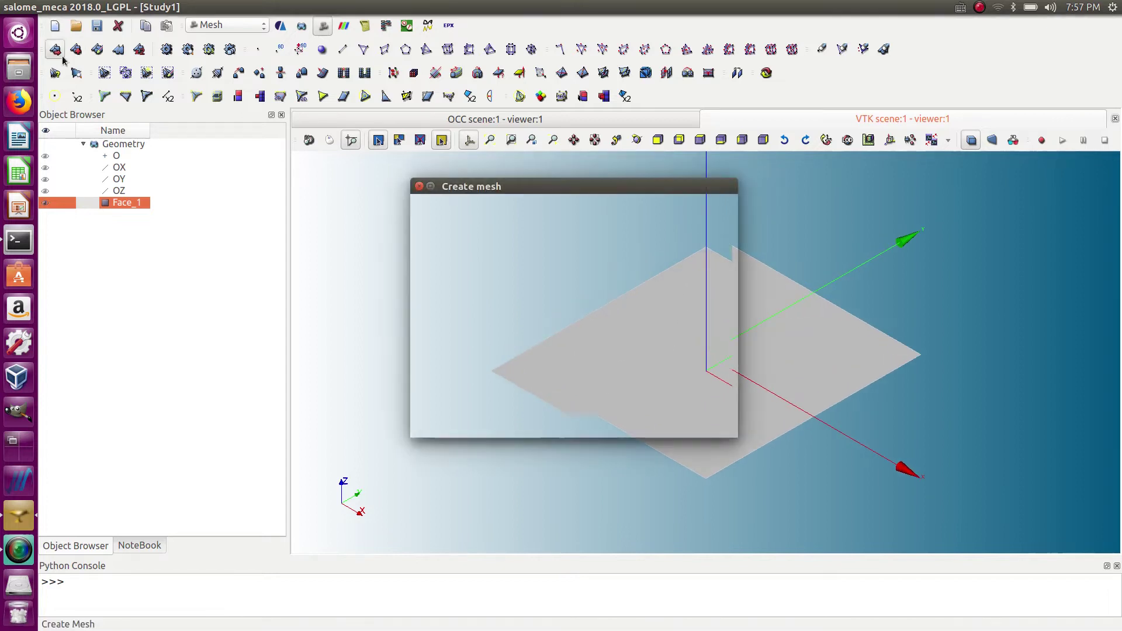
pyautogui.click(573, 406)
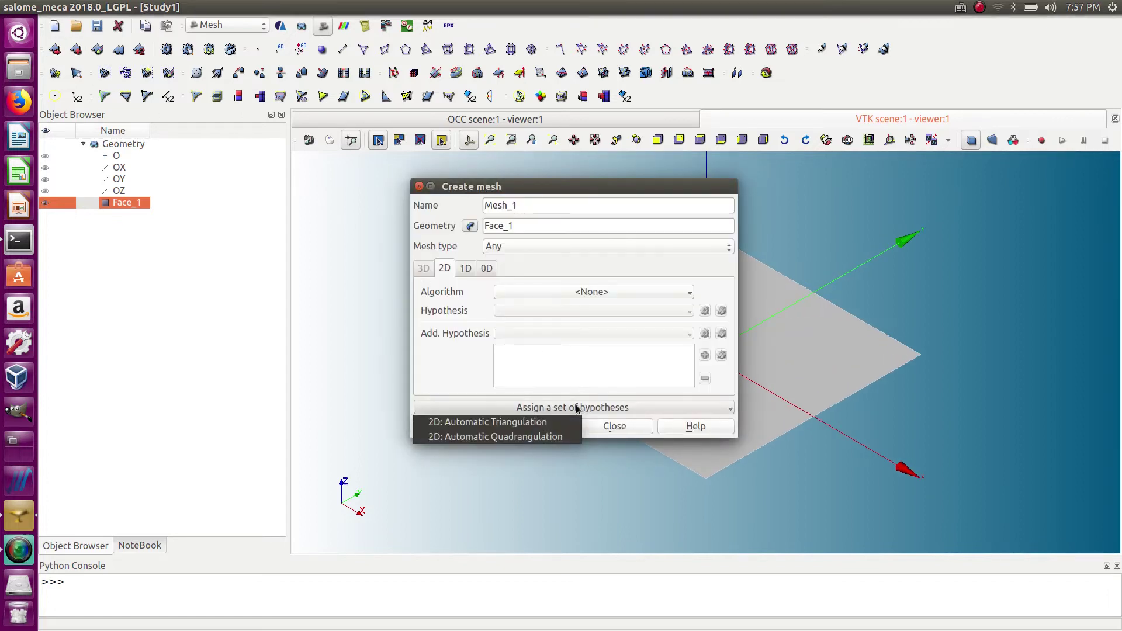
pyautogui.click(545, 437)
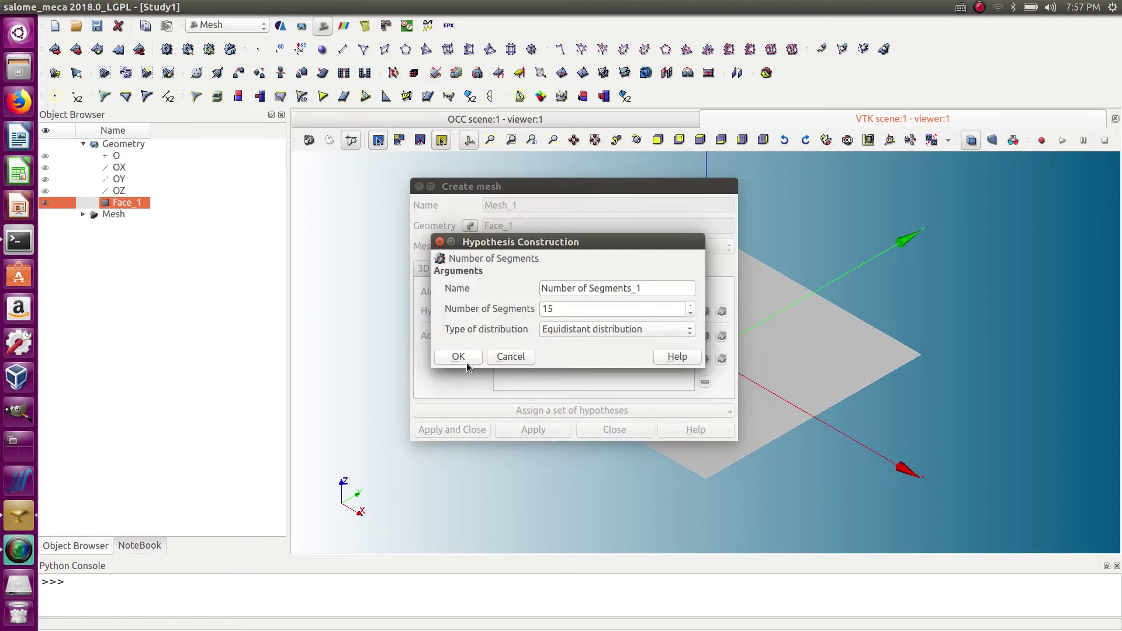
pyautogui.click(462, 357)
pyautogui.click(467, 430)
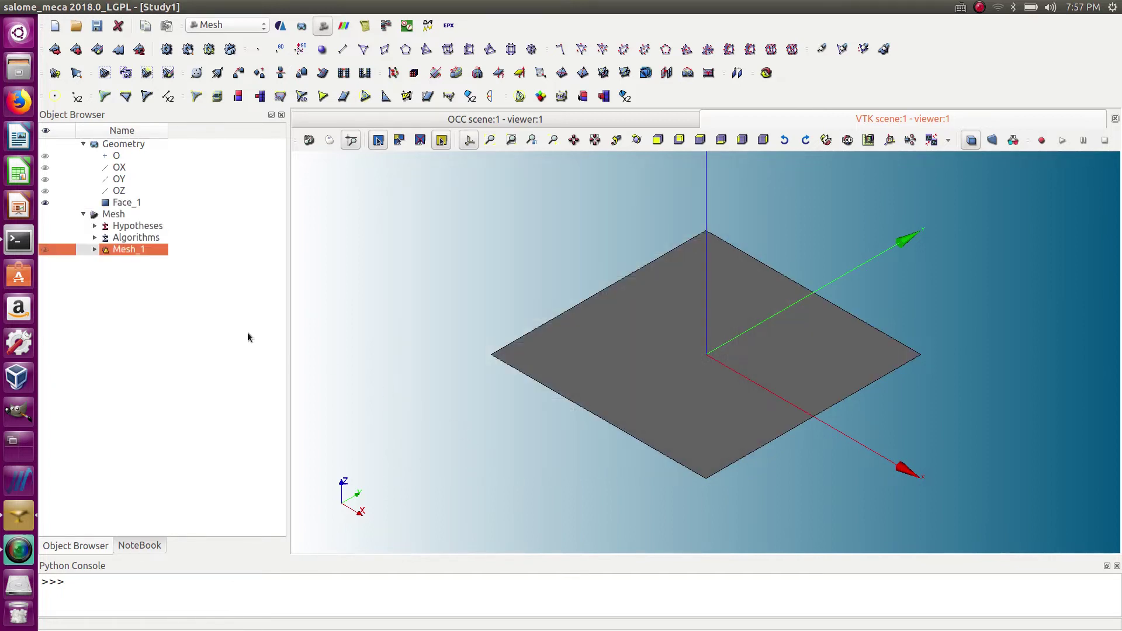
# Compute the quadrangle mesh of the face and close the computation report.
pyautogui.rightClick(124, 251)
pyautogui.click(163, 307)
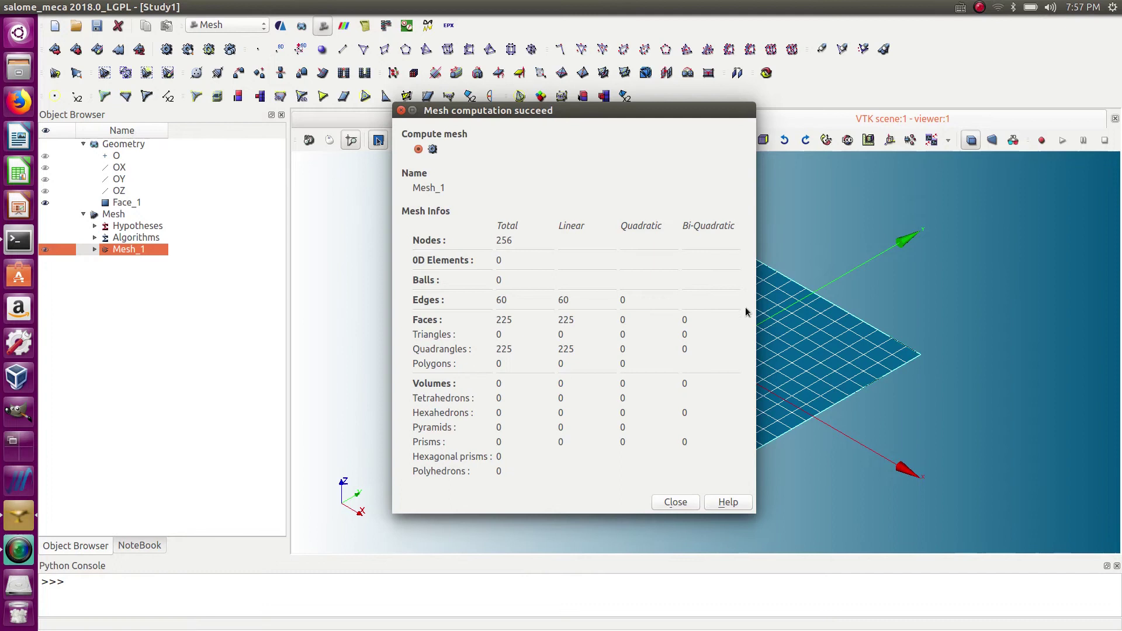
pyautogui.click(675, 502)
pyautogui.scroll(2, 671, 421)
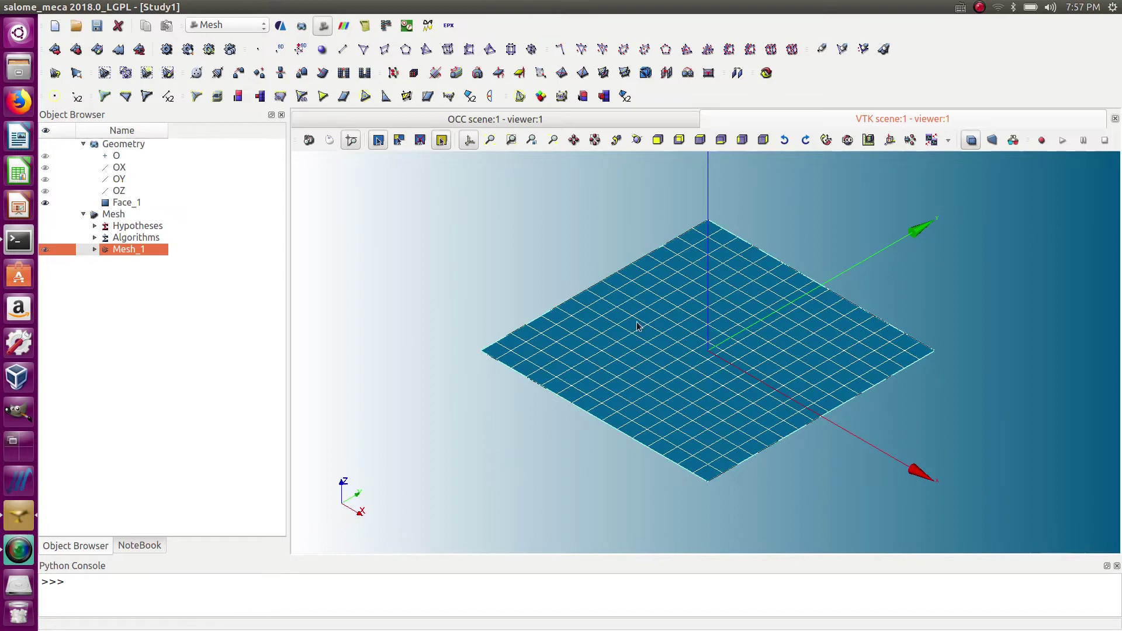
# Activate the AsterStudy module and add a new stage to CurrentCase.
pyautogui.click(280, 27)
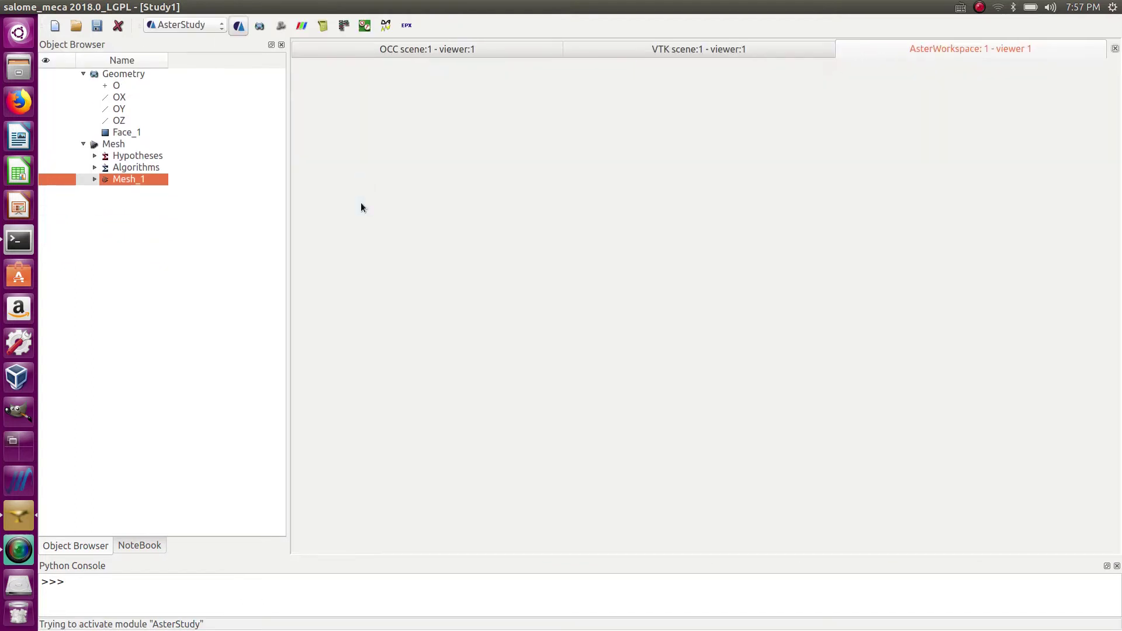
pyautogui.click(593, 338)
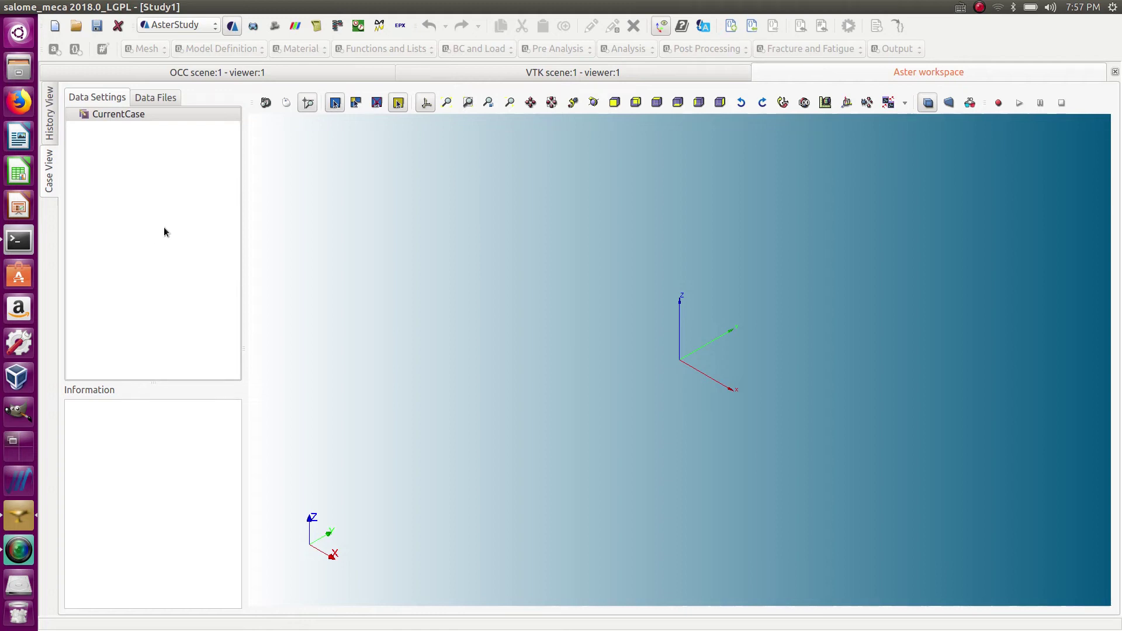
pyautogui.rightClick(142, 114)
pyautogui.click(164, 120)
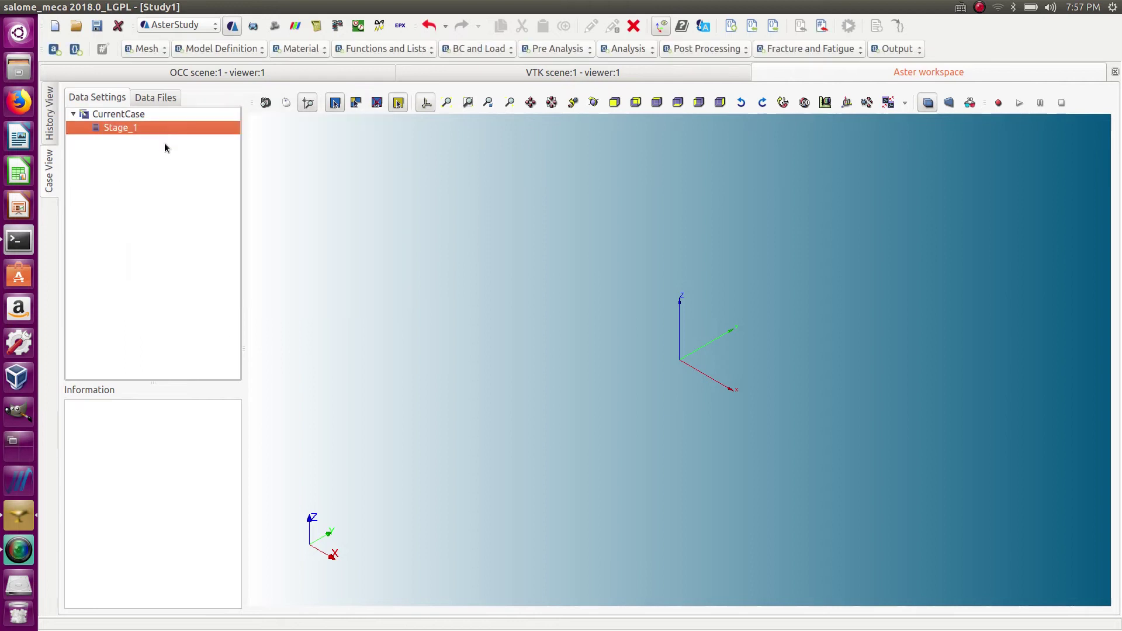
# Add a Read a mesh command to the stage with Mesh_1 as its mesh file.
pyautogui.click(154, 50)
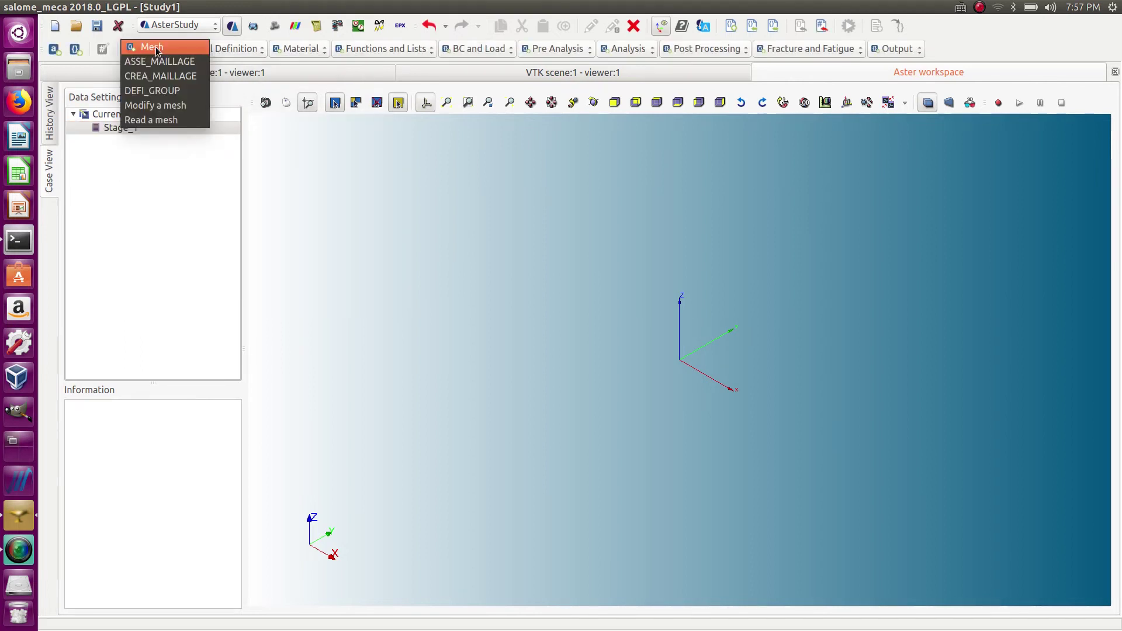
pyautogui.click(167, 121)
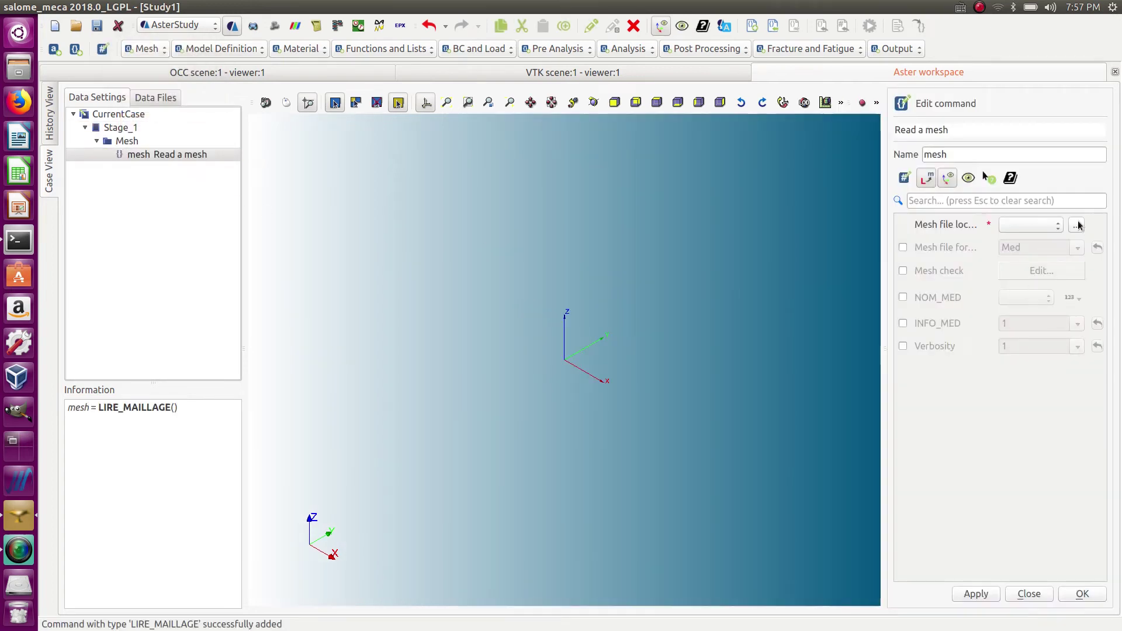
pyautogui.click(1050, 225)
pyautogui.click(1046, 222)
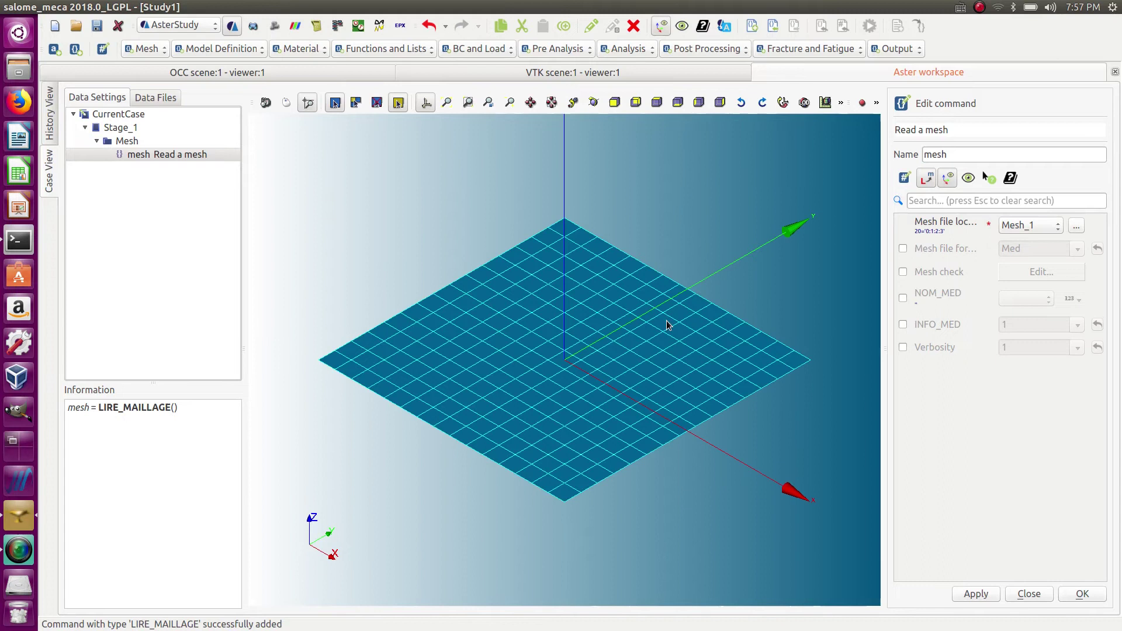
pyautogui.click(1077, 595)
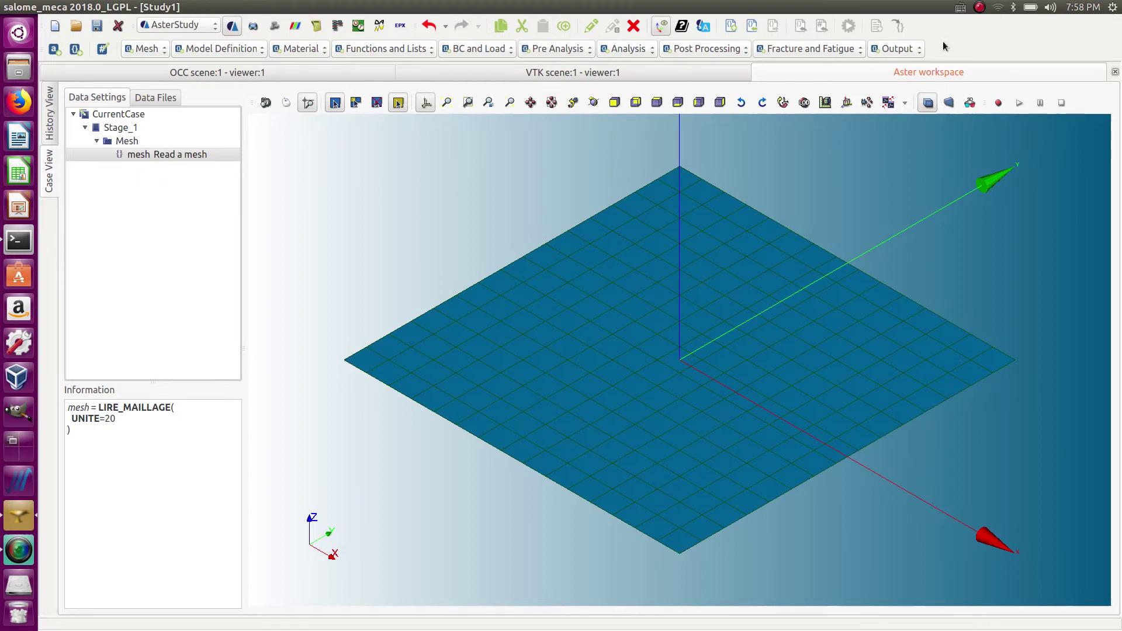
# Add a Set output results command to the stage and set its result file to plate on the Desktop.
pyautogui.click(917, 51)
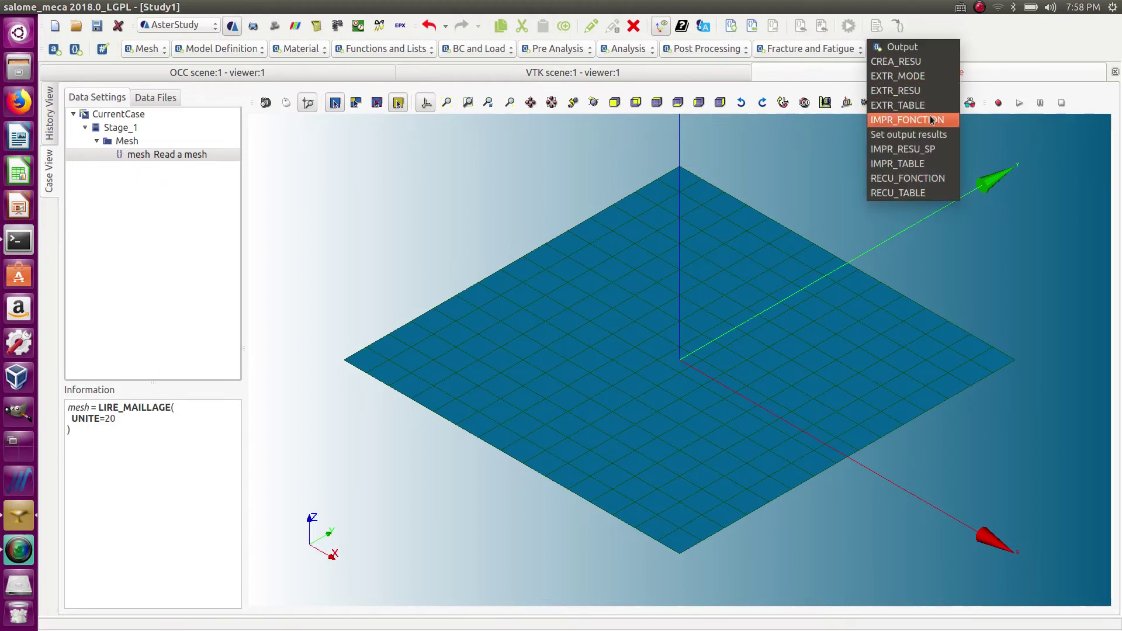
pyautogui.click(912, 135)
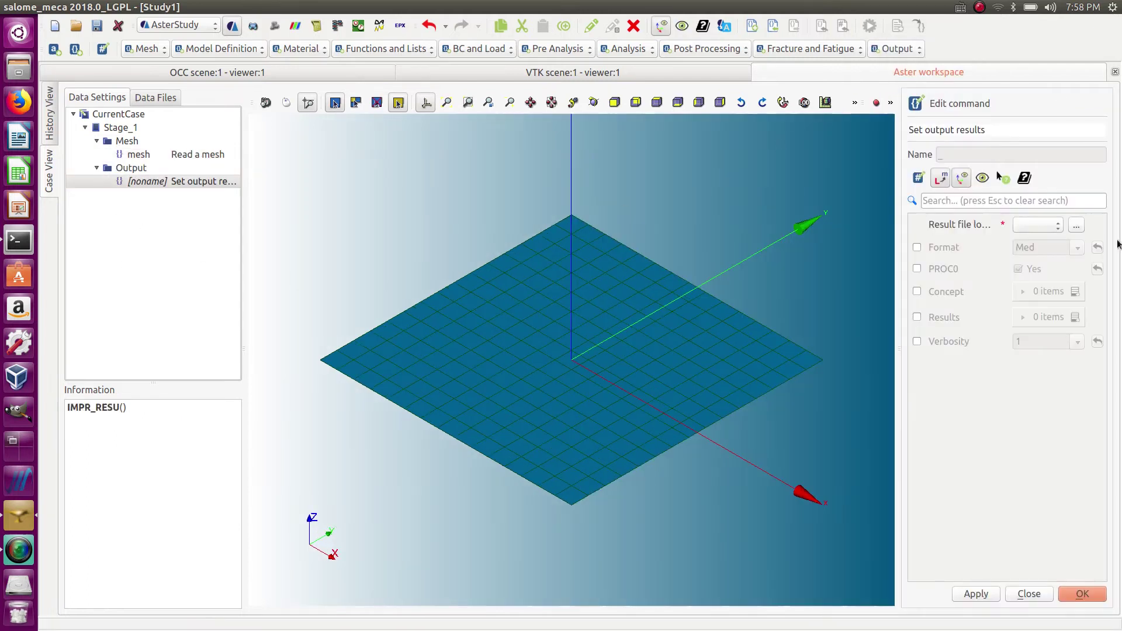
pyautogui.click(1076, 225)
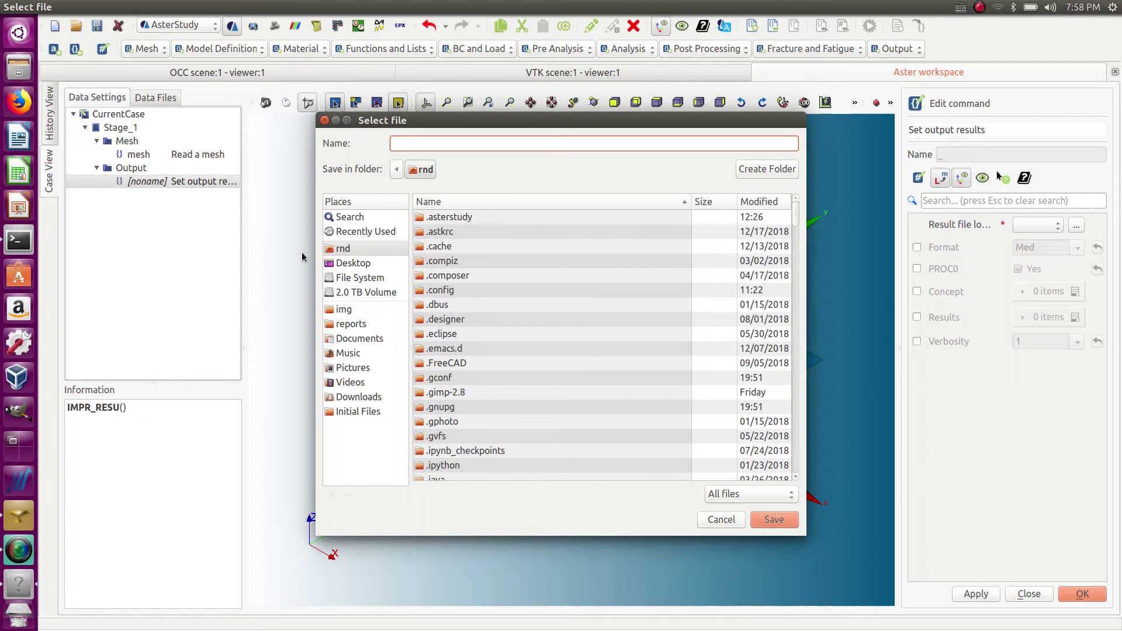
pyautogui.click(353, 264)
pyautogui.click(422, 141)
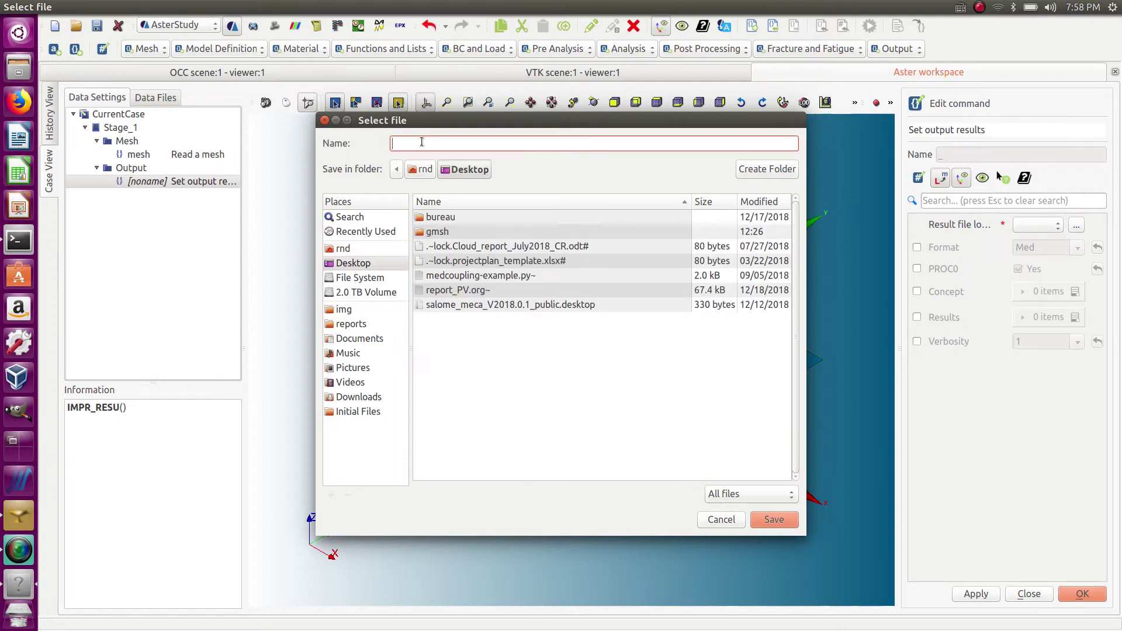
pyautogui.write('plate')
pyautogui.click(776, 520)
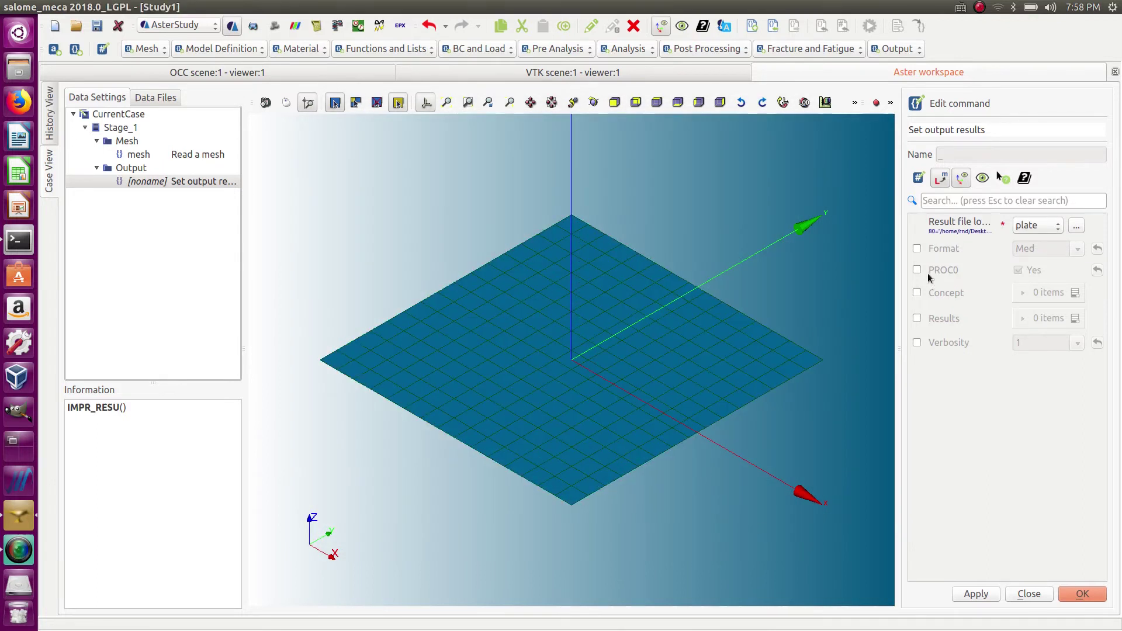
# Set the output format of the Set output results command to GMSH and reselect plate as its result file.
pyautogui.click(917, 249)
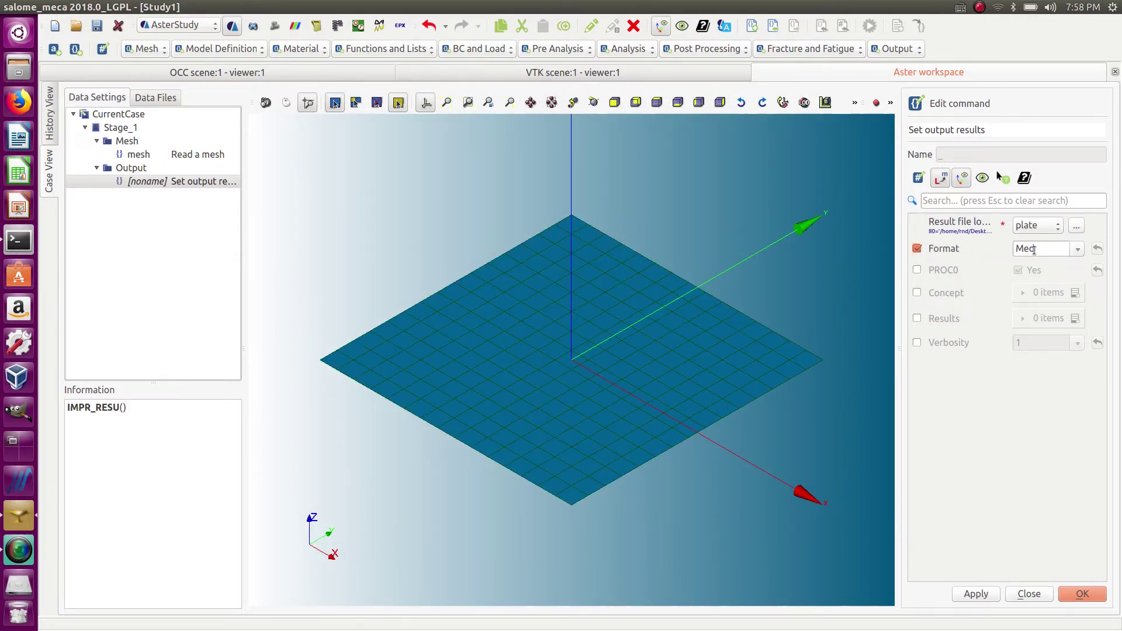
pyautogui.click(1081, 251)
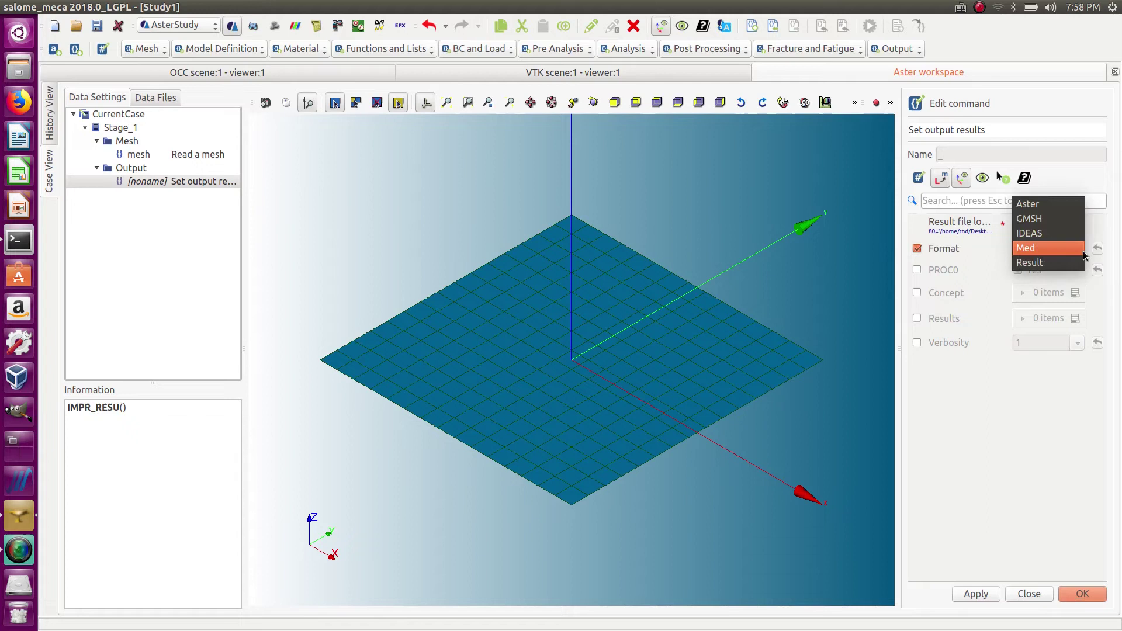
pyautogui.click(1038, 219)
pyautogui.click(1082, 249)
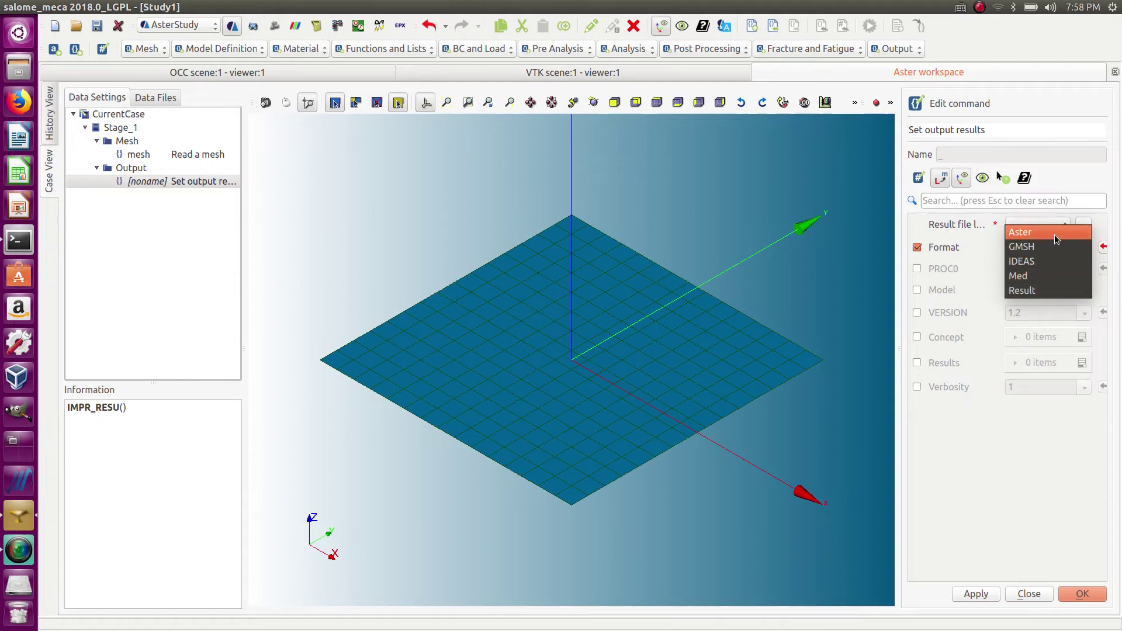
pyautogui.click(1021, 248)
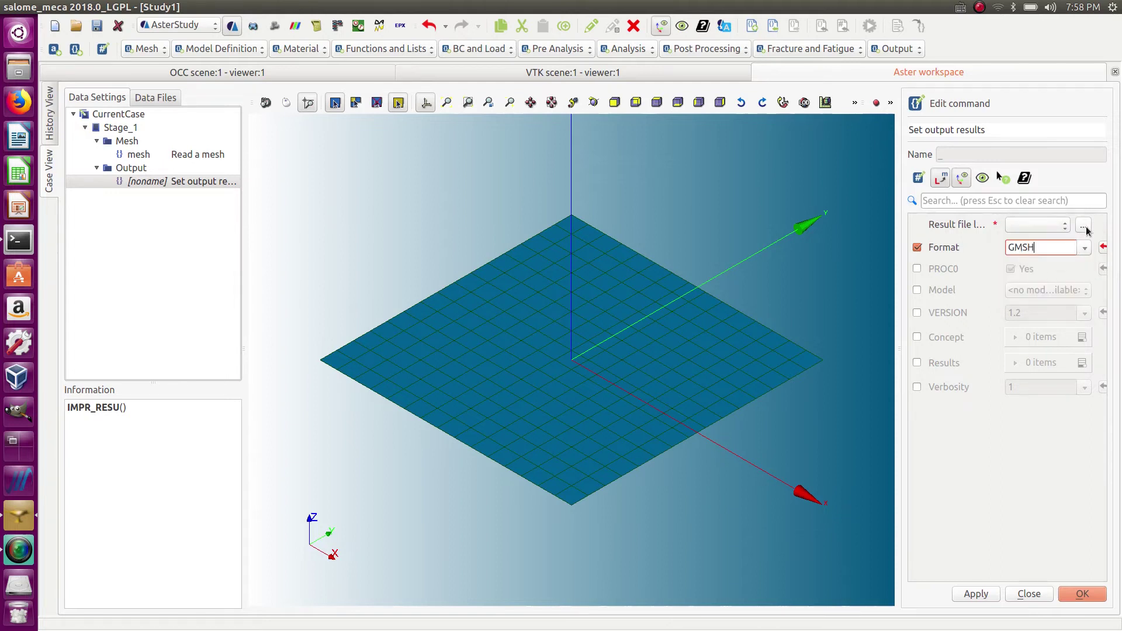
pyautogui.click(1020, 230)
pyautogui.click(1020, 229)
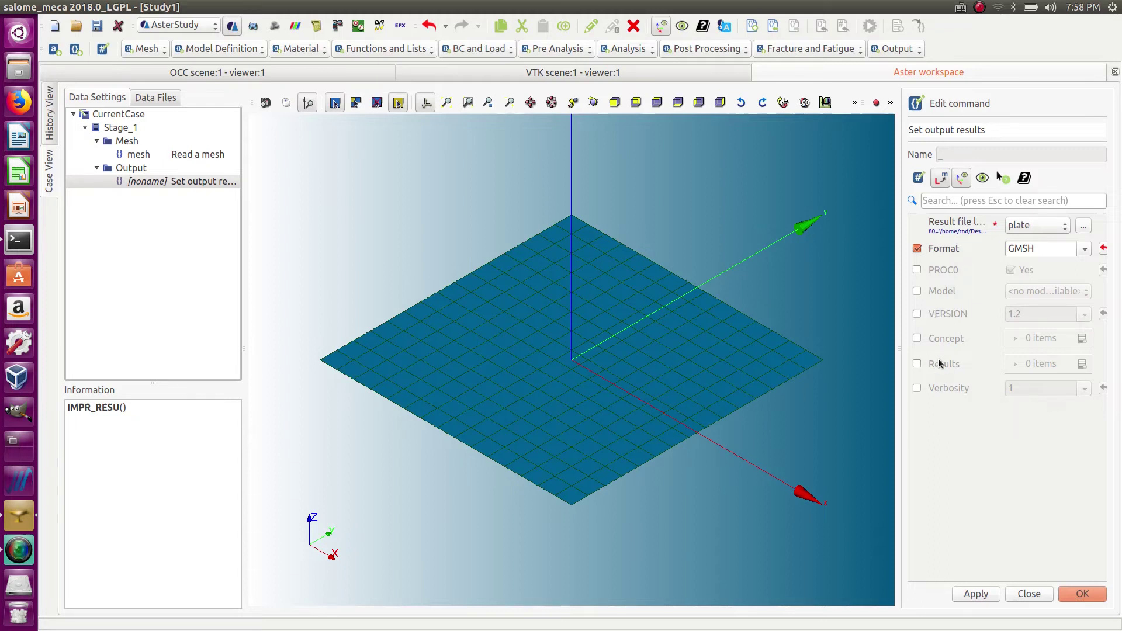
# Add one Results item to the output command with mesh (LIRE_MAILLAGE) as its Mesh, and confirm the command.
pyautogui.click(917, 364)
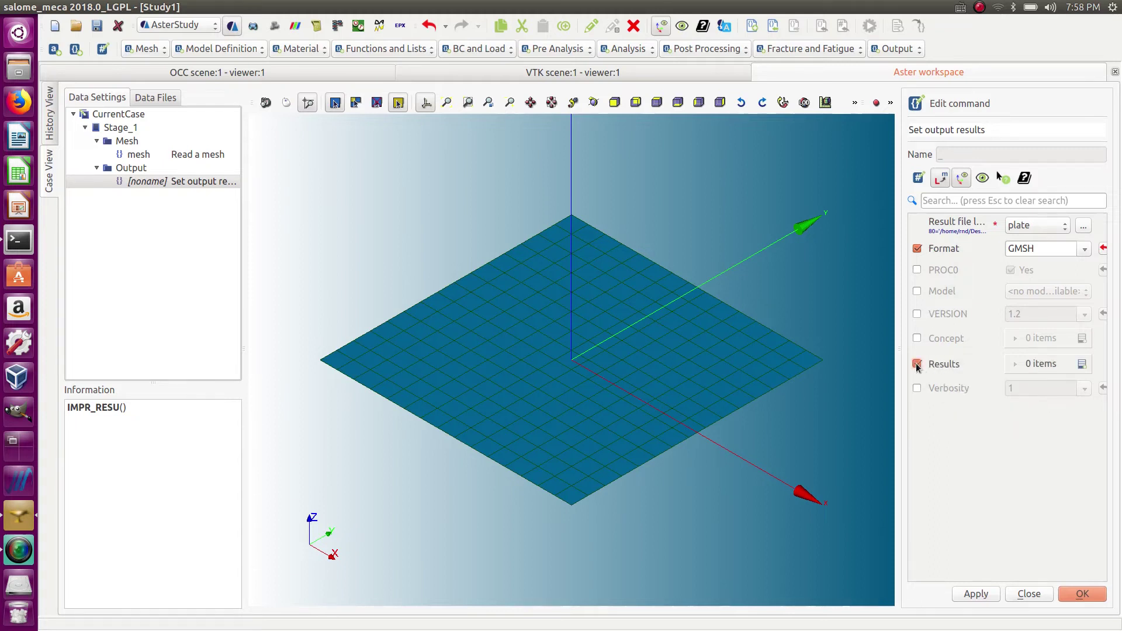
pyautogui.click(1082, 364)
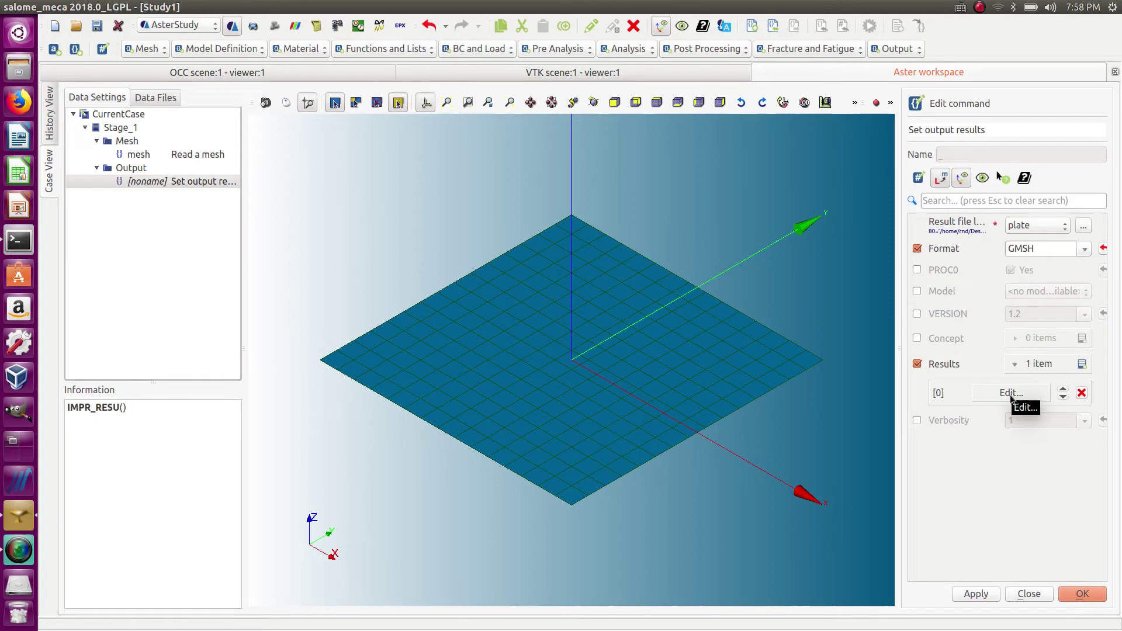
pyautogui.click(1012, 394)
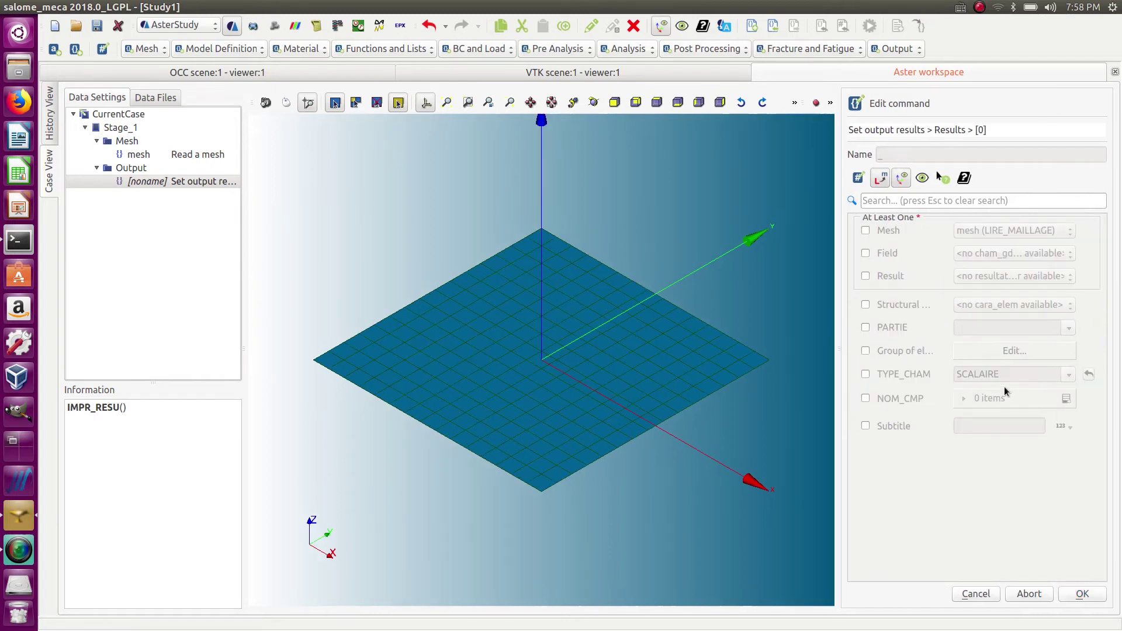
pyautogui.click(866, 232)
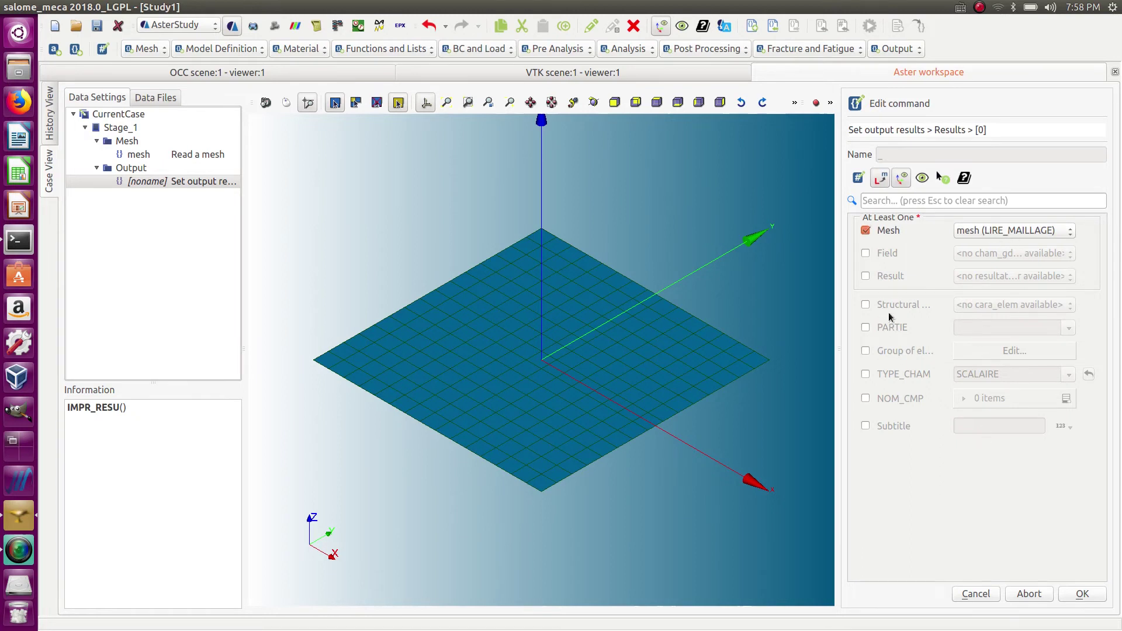
pyautogui.click(1082, 593)
pyautogui.click(1081, 594)
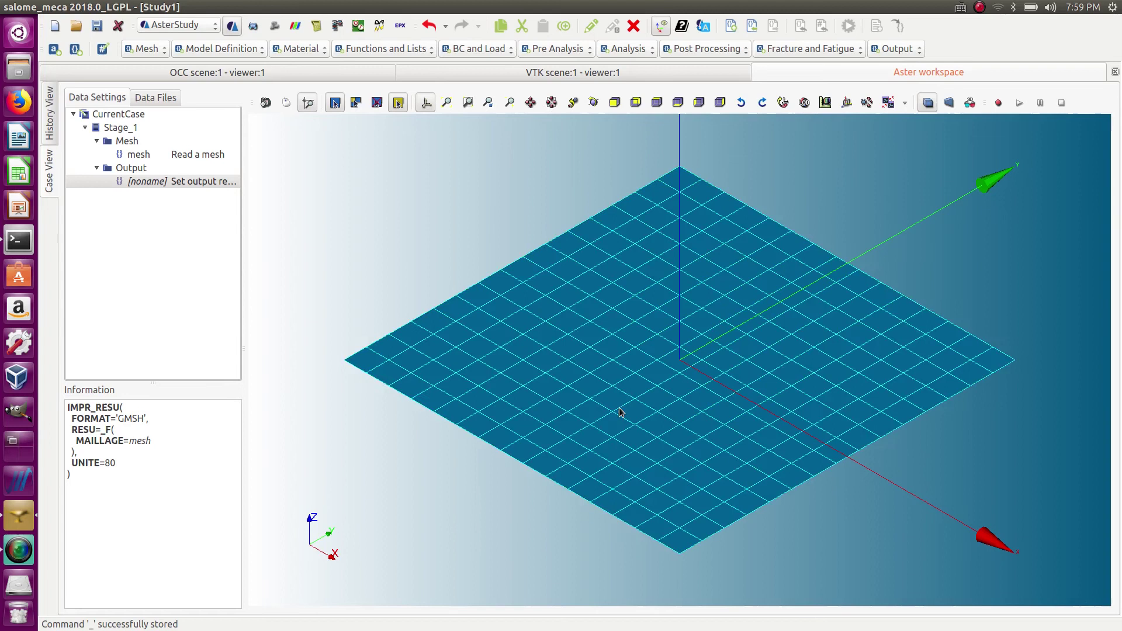
# Save the study as Study1 in HDF format on the Desktop.
pyautogui.click(97, 26)
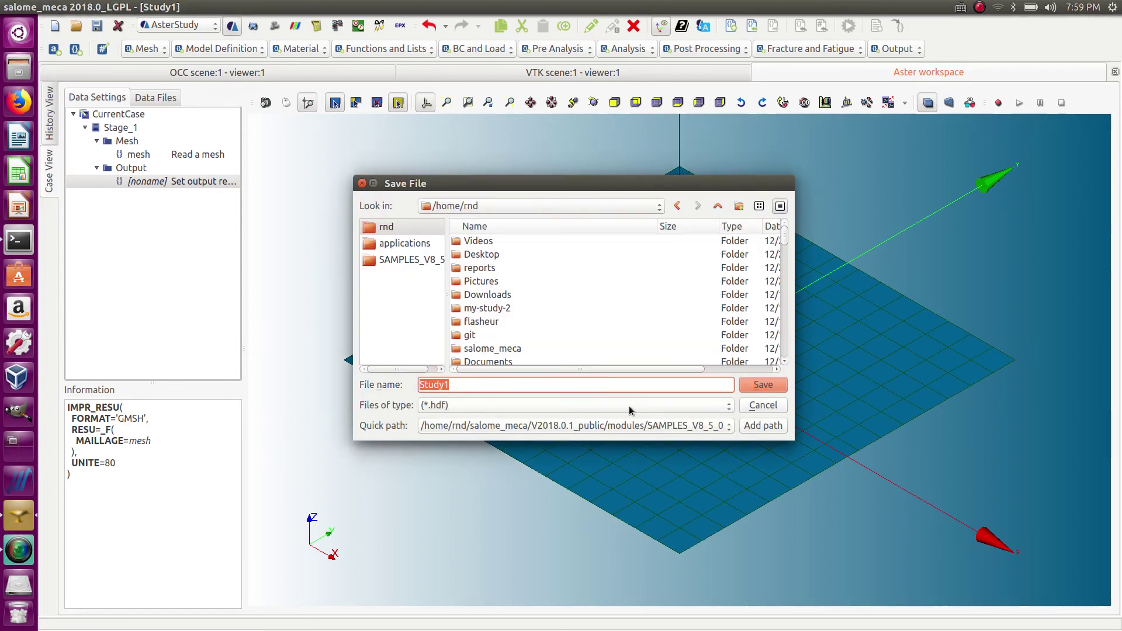
pyautogui.doubleClick(485, 255)
pyautogui.click(775, 388)
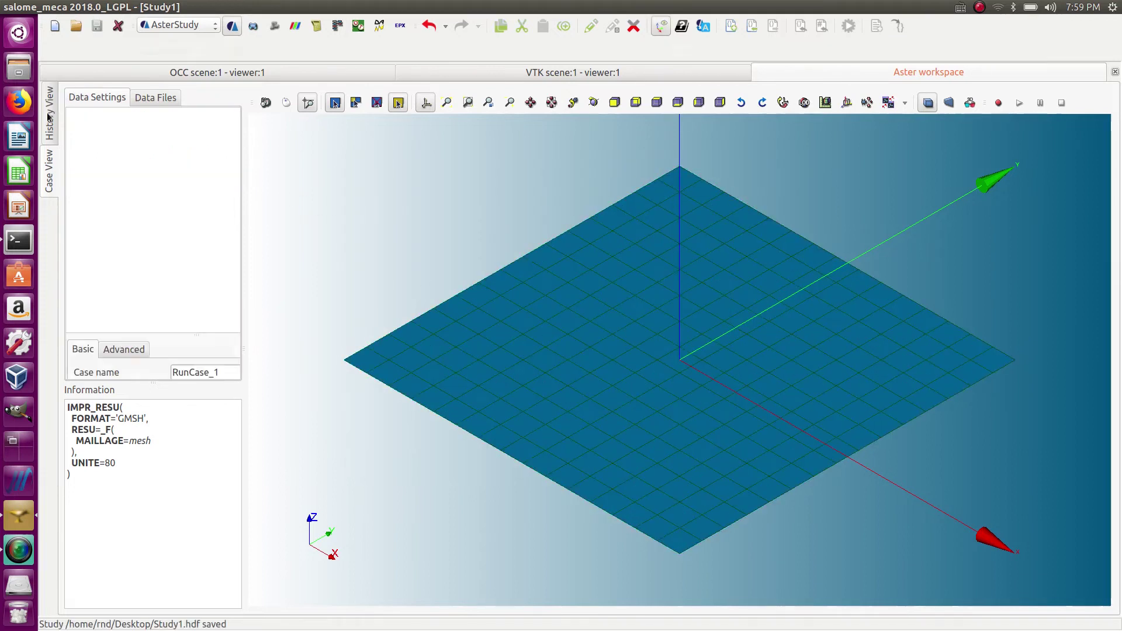
# Open the study's History View, include Stage_1 of CurrentCase for execution and run the case.
pyautogui.click(48, 117)
pyautogui.click(342, 112)
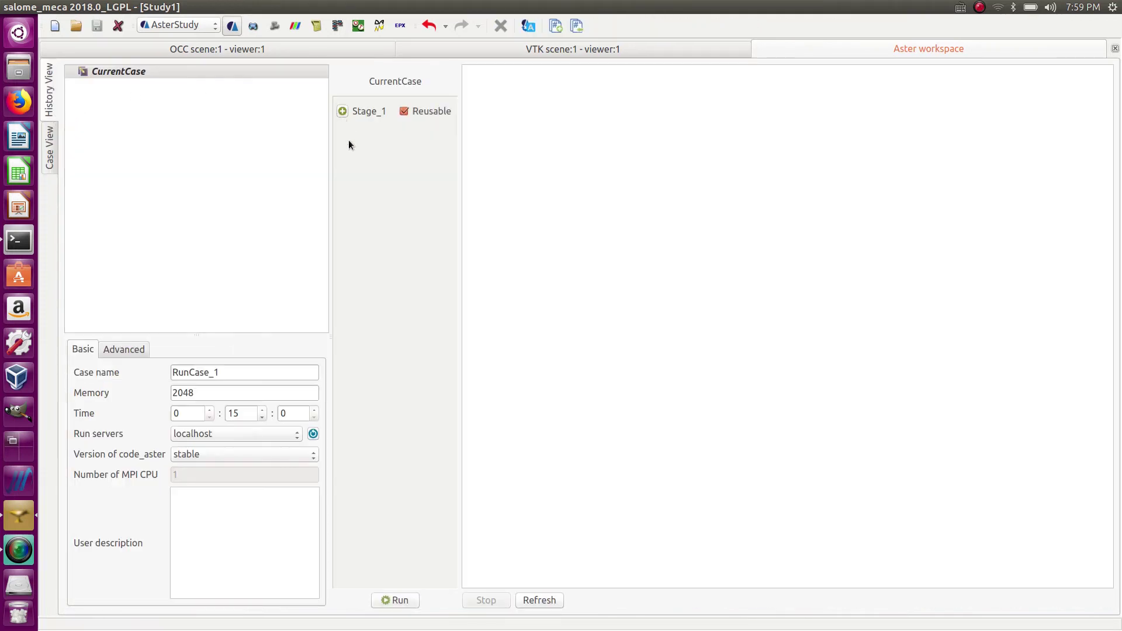
pyautogui.click(395, 601)
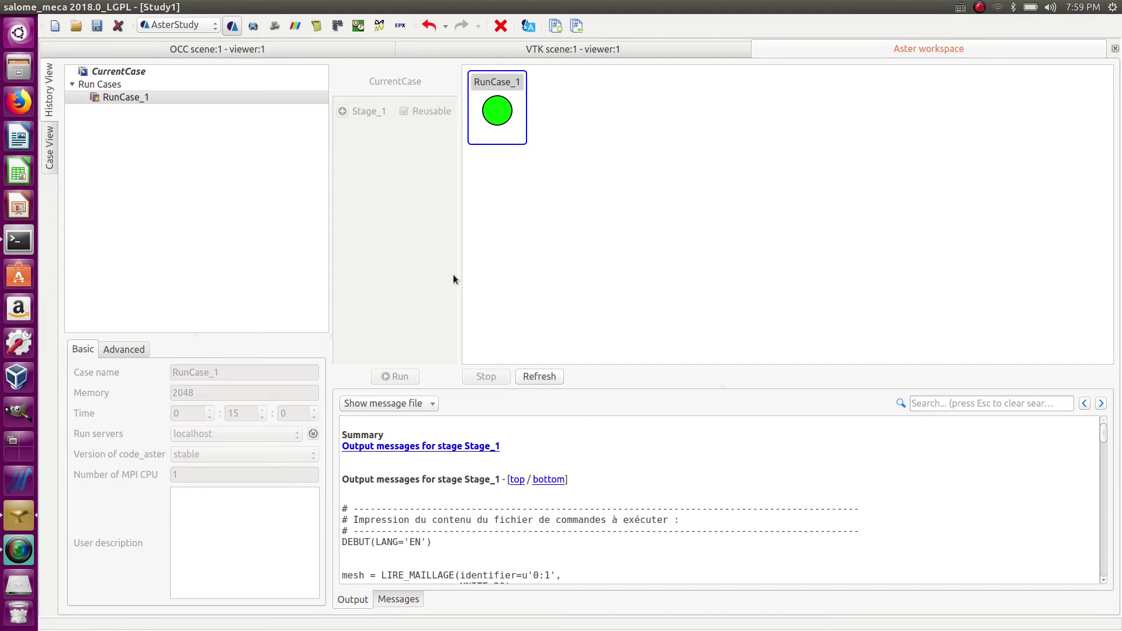
# Uncover the desktop, open the exported plate file in the text editor, examine its nodes and elements from start to end, and close it.
pyautogui.doubleClick(322, 9)
pyautogui.click(89, 325)
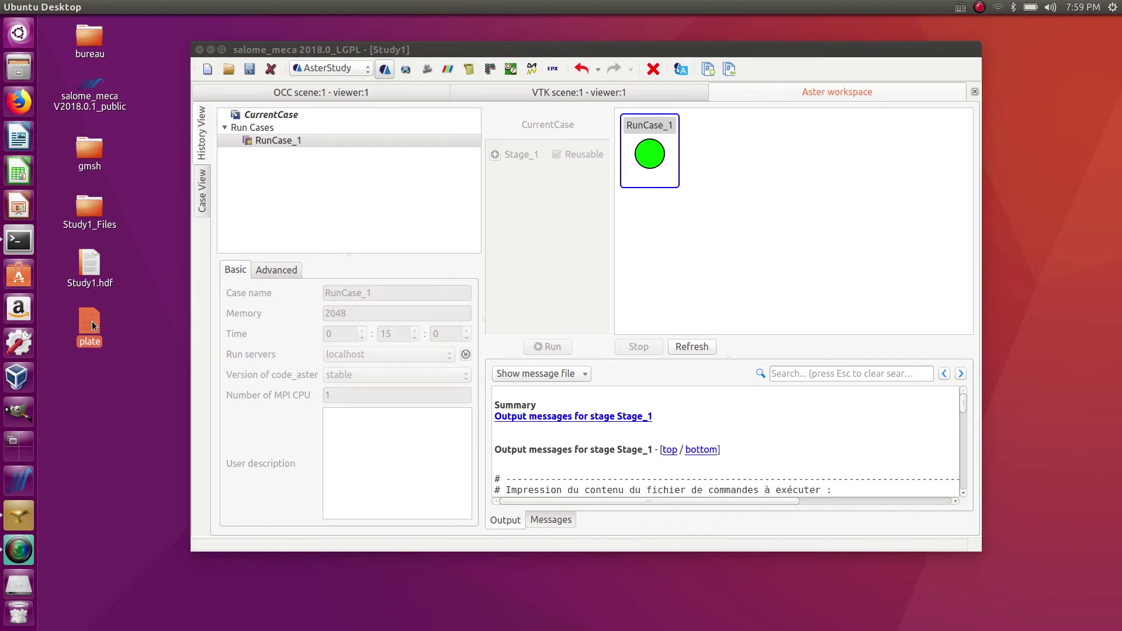
pyautogui.doubleClick(91, 325)
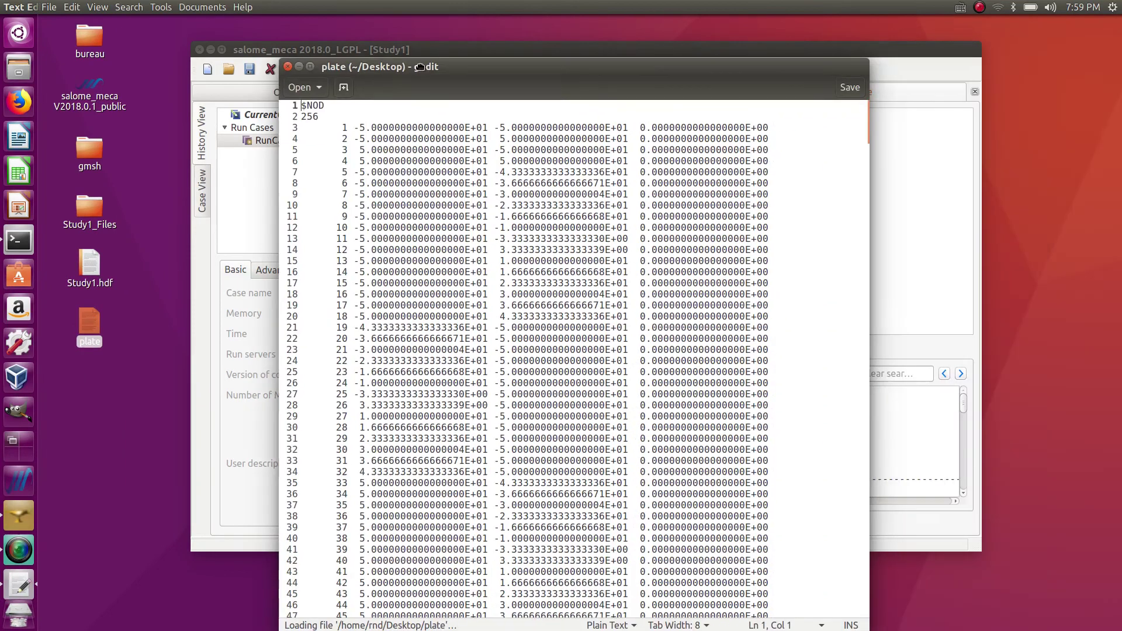
pyautogui.moveTo(419, 67); pyautogui.dragTo(431, 65)
pyautogui.scroll(-20, 470, 217)
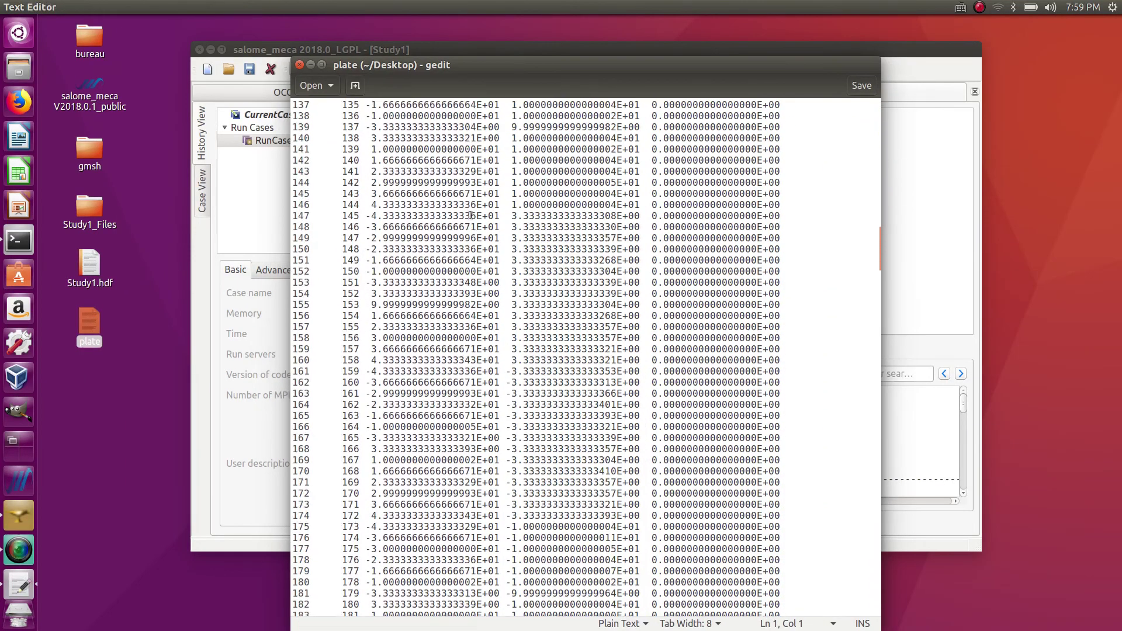
pyautogui.scroll(-20, 470, 217)
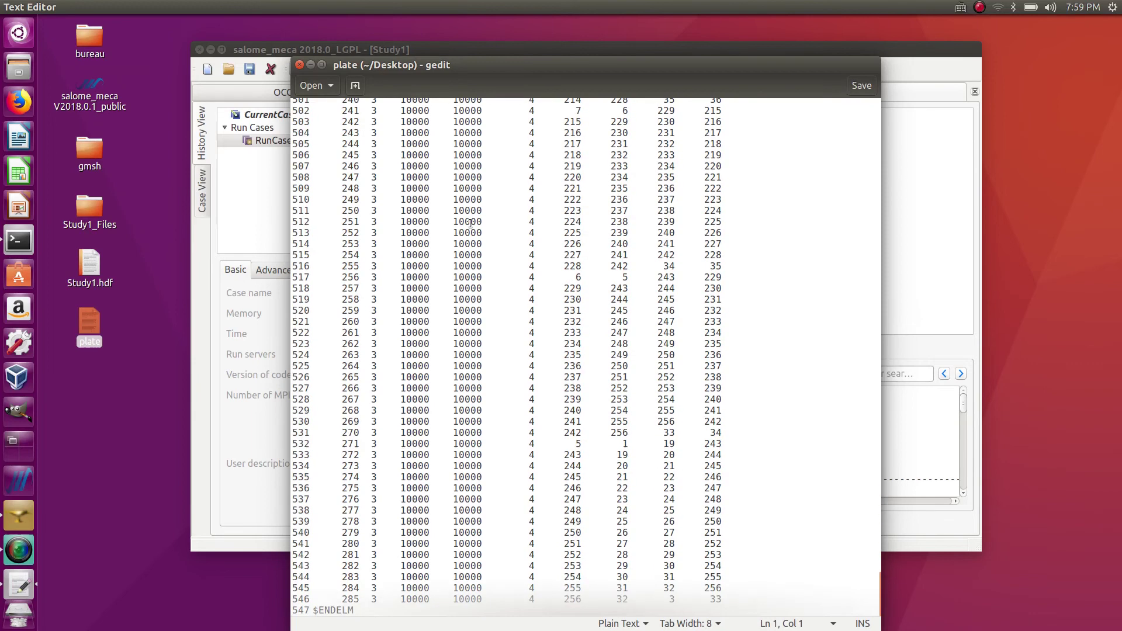
pyautogui.scroll(20, 470, 222)
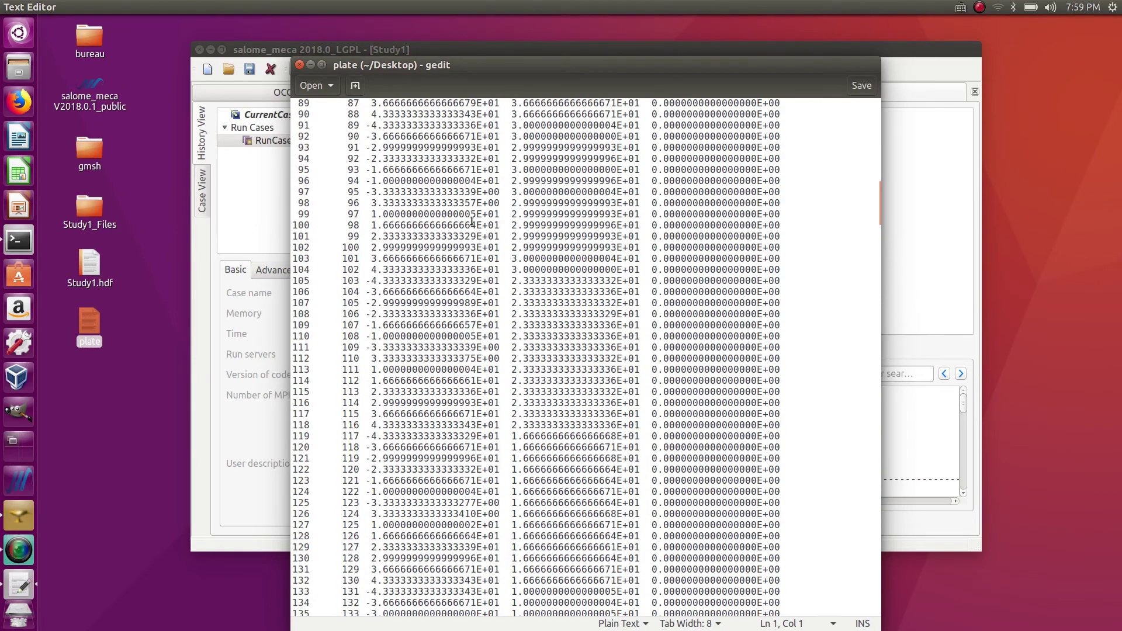
pyautogui.scroll(8, 472, 220)
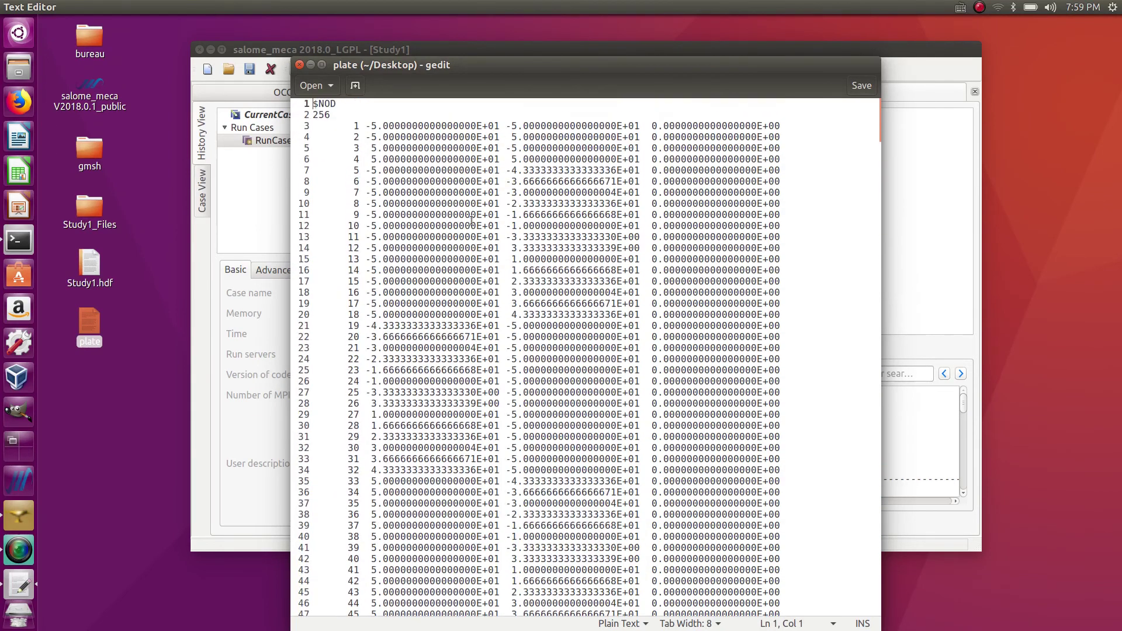
pyautogui.click(299, 64)
# Maximize the Salome-Meca window again and return to the study's Case View.
pyautogui.doubleClick(416, 49)
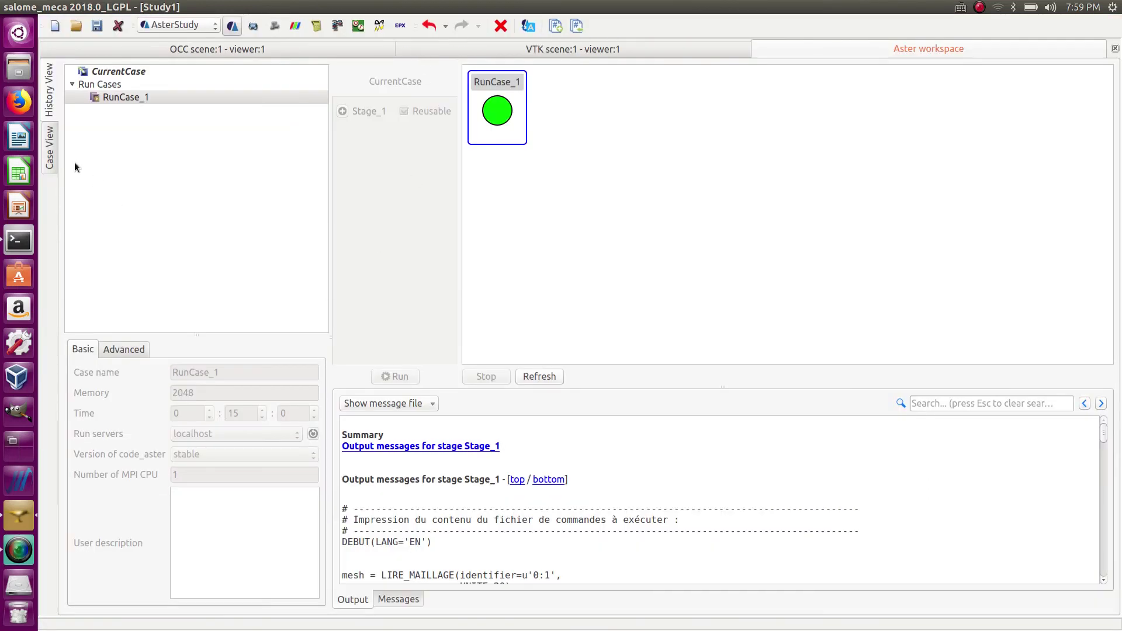
pyautogui.click(51, 108)
pyautogui.click(53, 138)
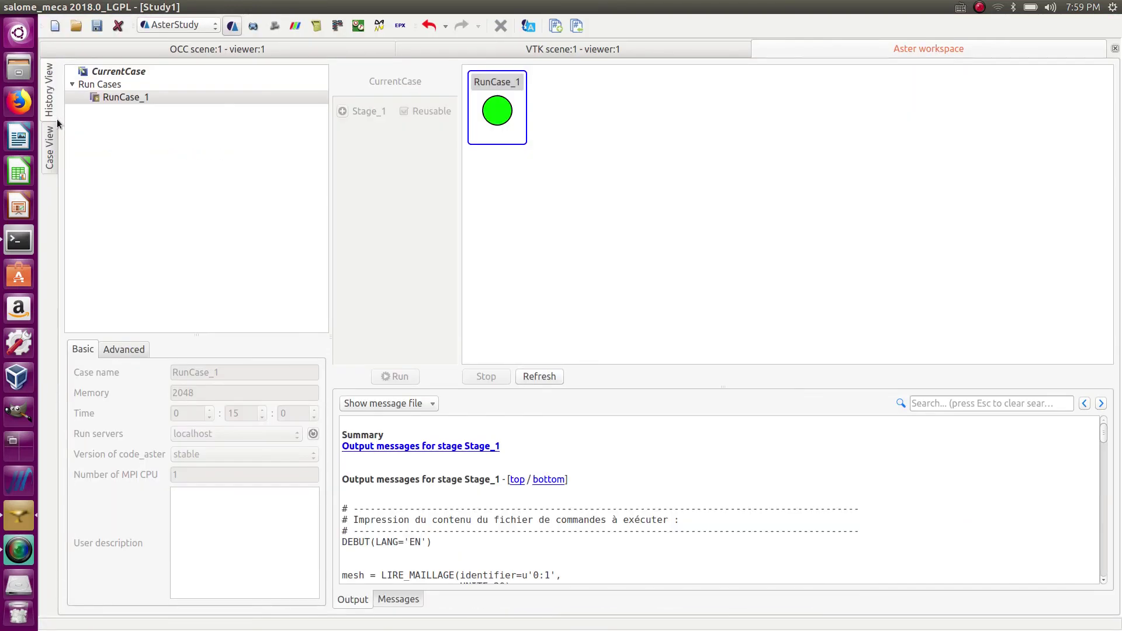